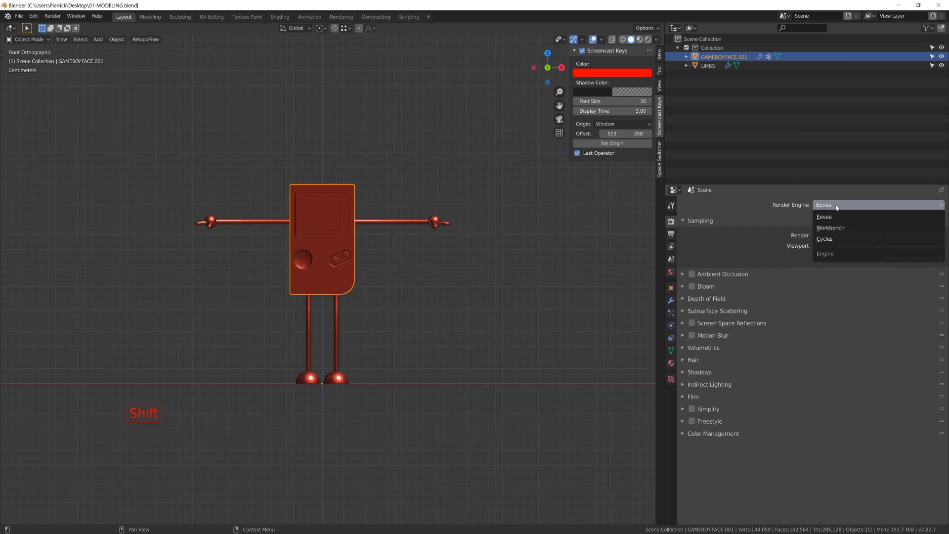
# In Render Properties, set Render Engine to Cycles and Device to GPU Compute.
pyautogui.click(830, 238)
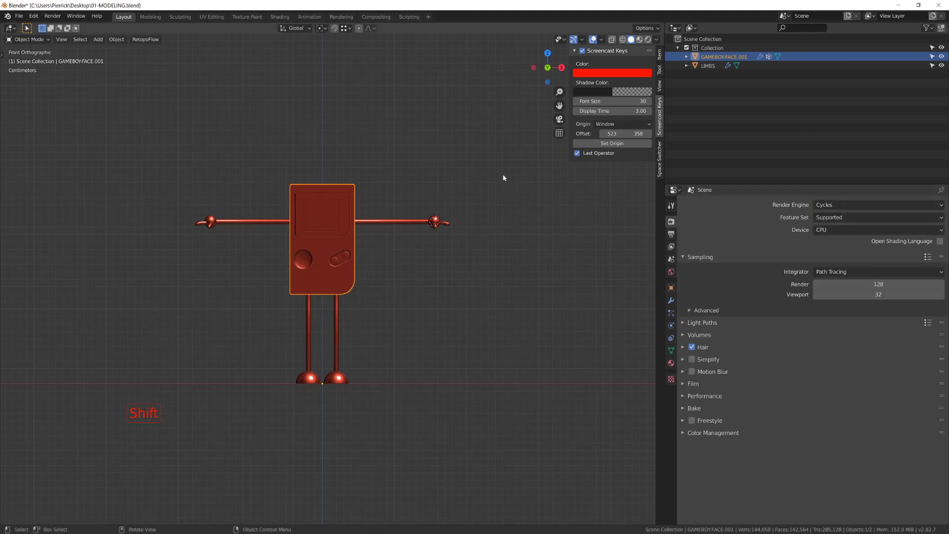
pyautogui.click(835, 230)
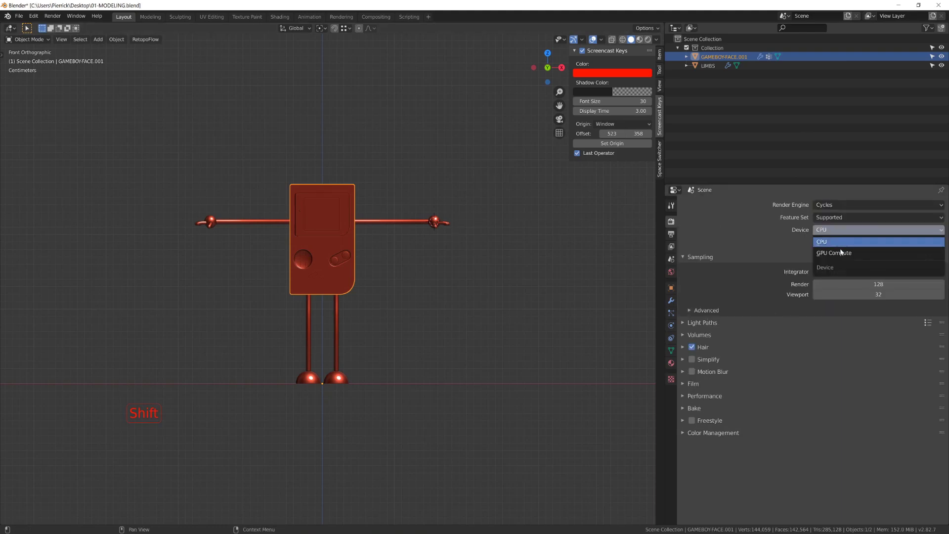
pyautogui.click(840, 253)
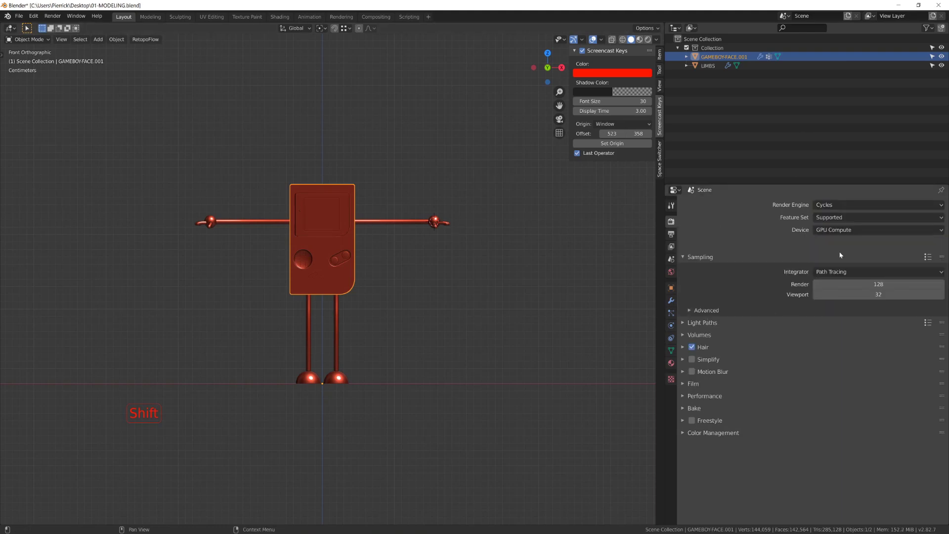
# In Preferences > System, choose OptiX with the GeForce RTX 2080 Ti for Cycles rendering.
pyautogui.click(34, 16)
pyautogui.click(55, 143)
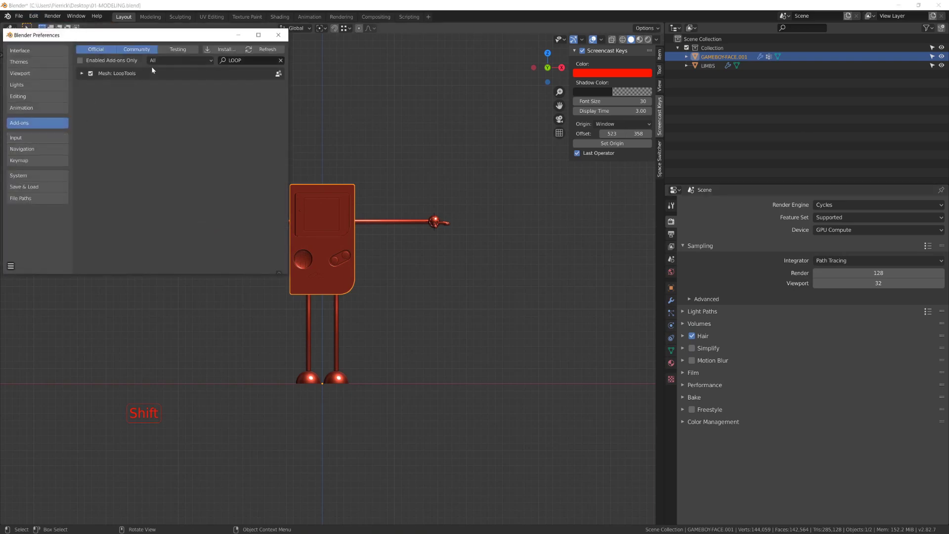
pyautogui.click(38, 175)
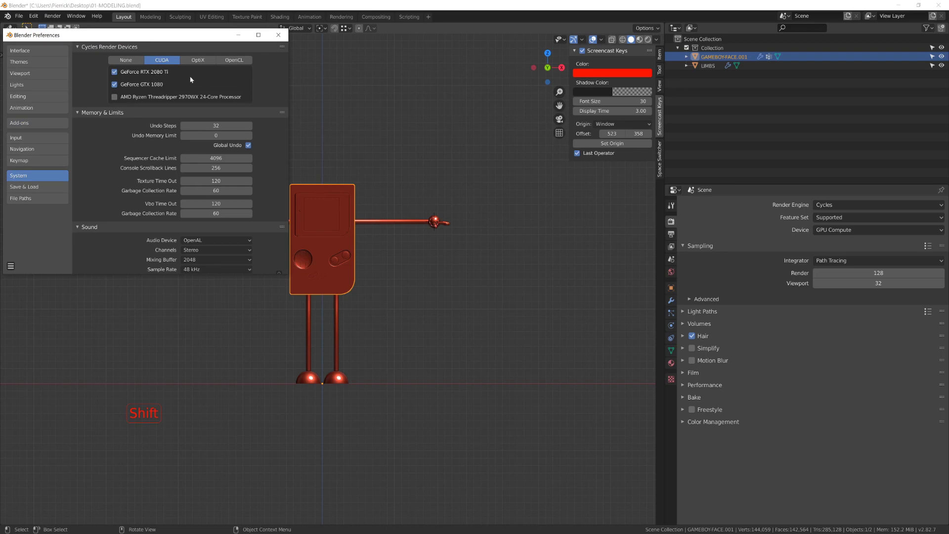
pyautogui.click(200, 60)
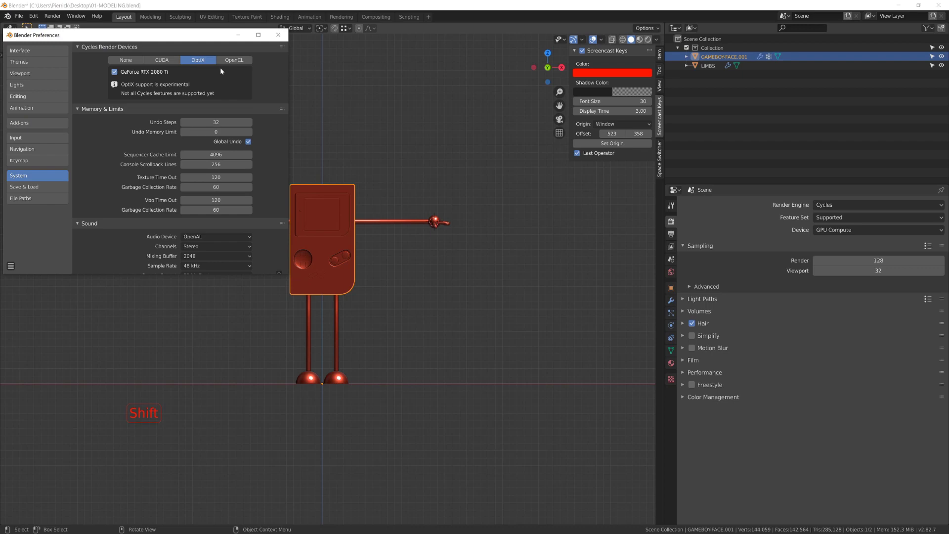
# Close Preferences, orbit the Gameboy into a perspective angled view, and bring up the shading pie.
pyautogui.click(278, 35)
pyautogui.scroll(2, 548, 363)
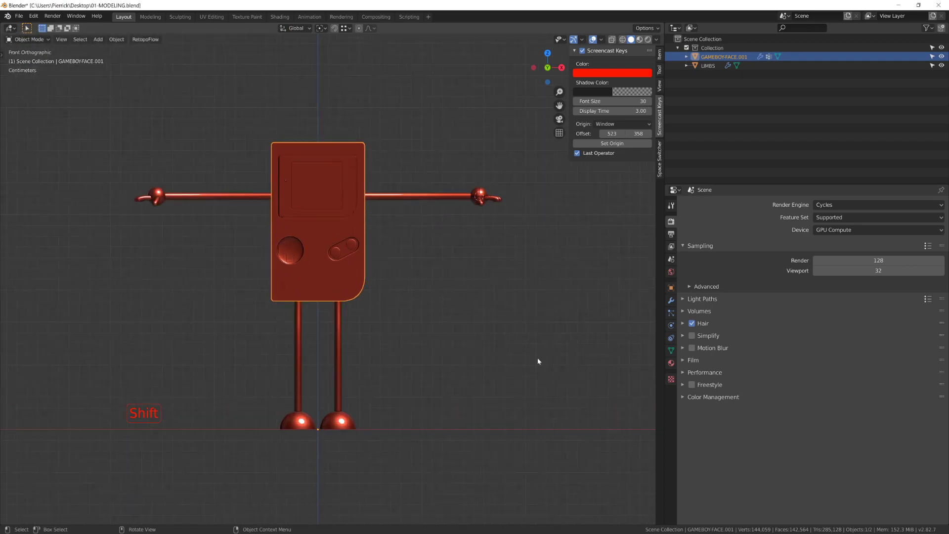
pyautogui.moveTo(538, 361); pyautogui.dragTo(455, 332, button='middle')
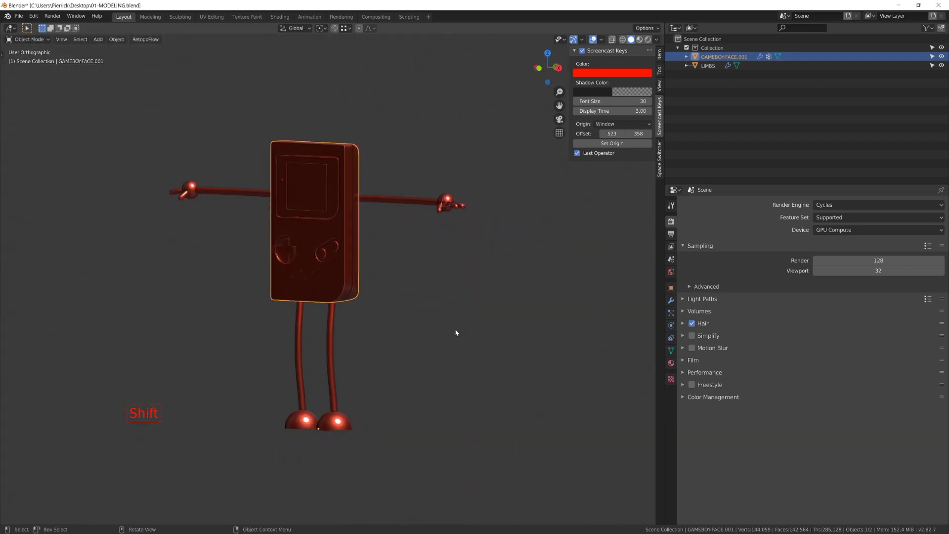
pyautogui.press('KP_5')
pyautogui.scroll(-2, 453, 331)
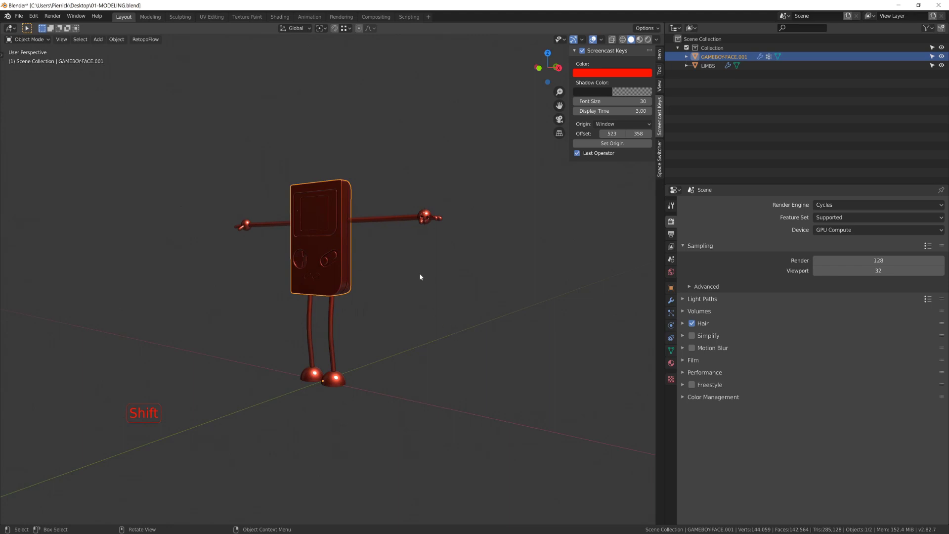
pyautogui.moveTo(419, 277); pyautogui.dragTo(424, 277, button='middle')
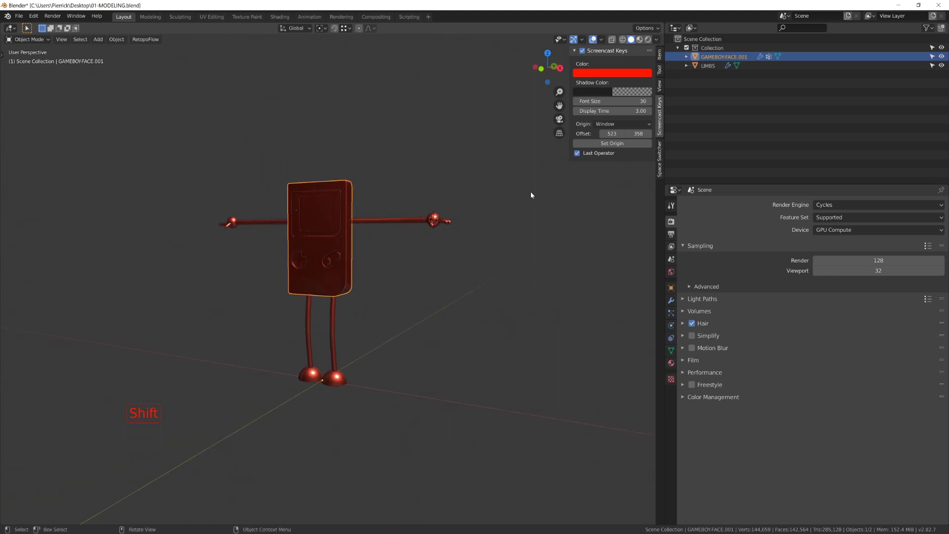
pyautogui.press('z')
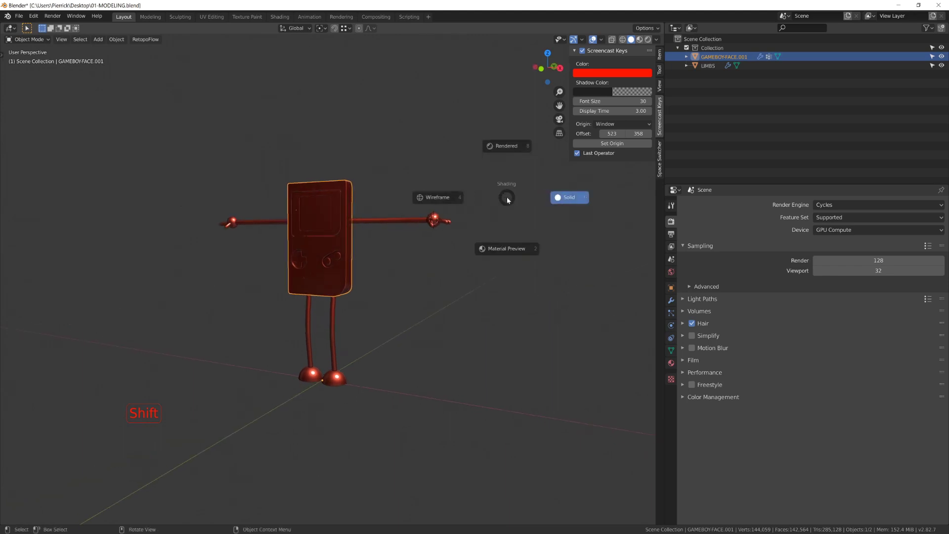
# Switch the viewport to Rendered shading, deselect the Gameboy, and hide the overlays.
pyautogui.click(516, 146)
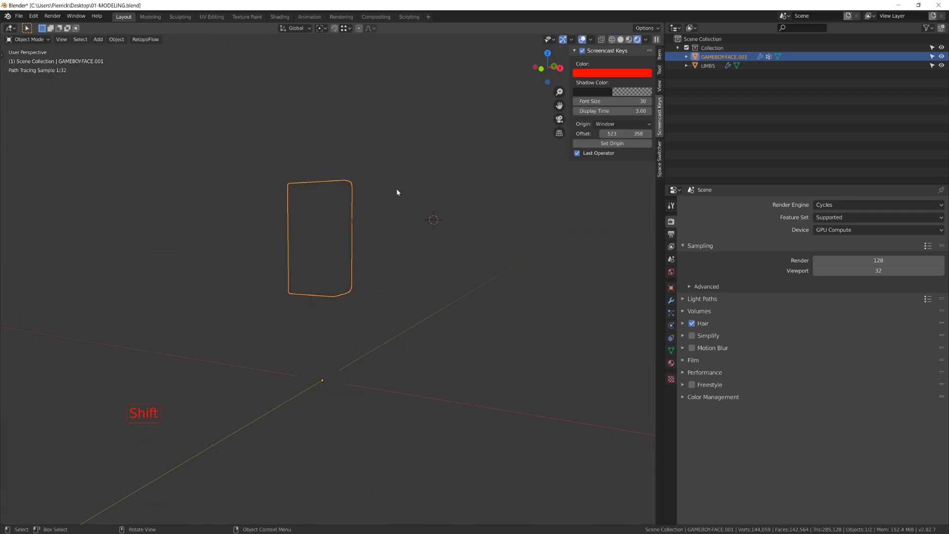
pyautogui.scroll(1, 397, 192)
pyautogui.click(401, 227)
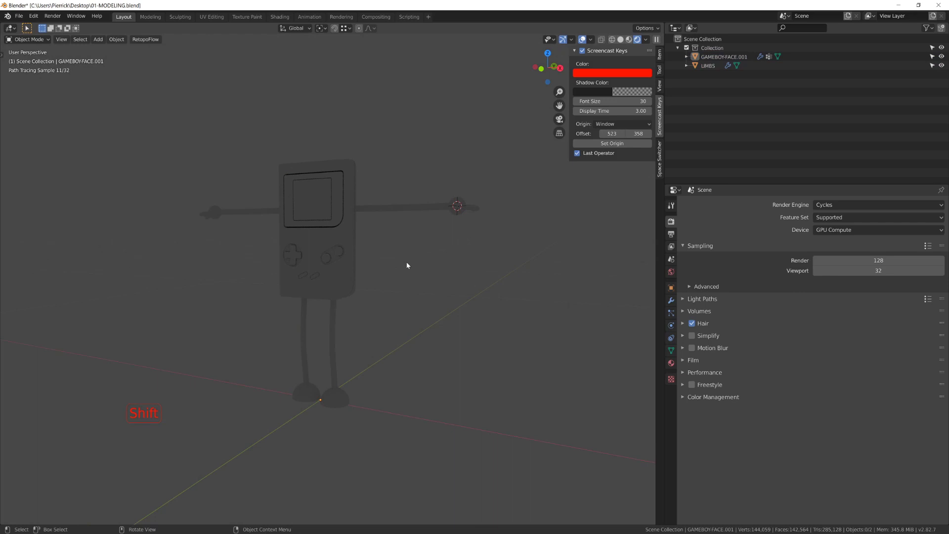
pyautogui.moveTo(407, 266); pyautogui.dragTo(439, 258, button='middle')
pyautogui.scroll(2, 437, 258)
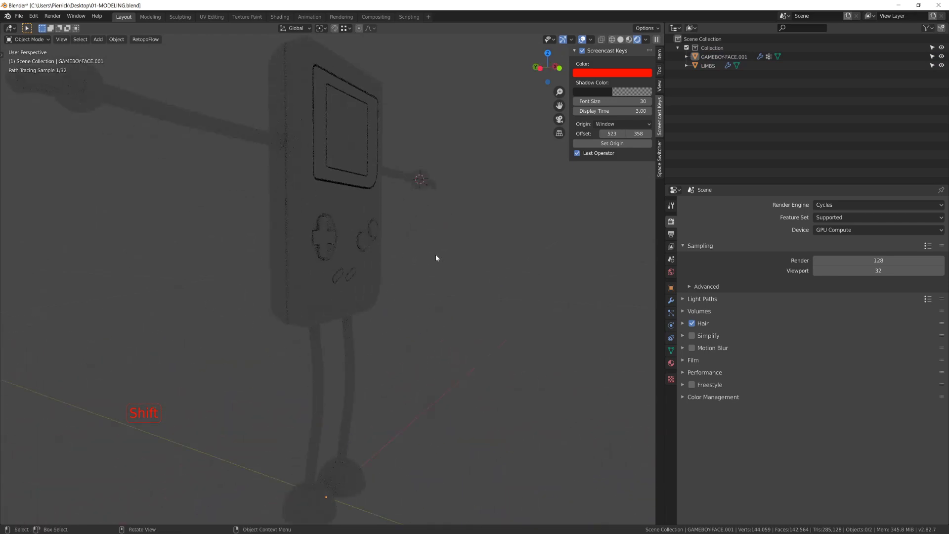
pyautogui.click(582, 40)
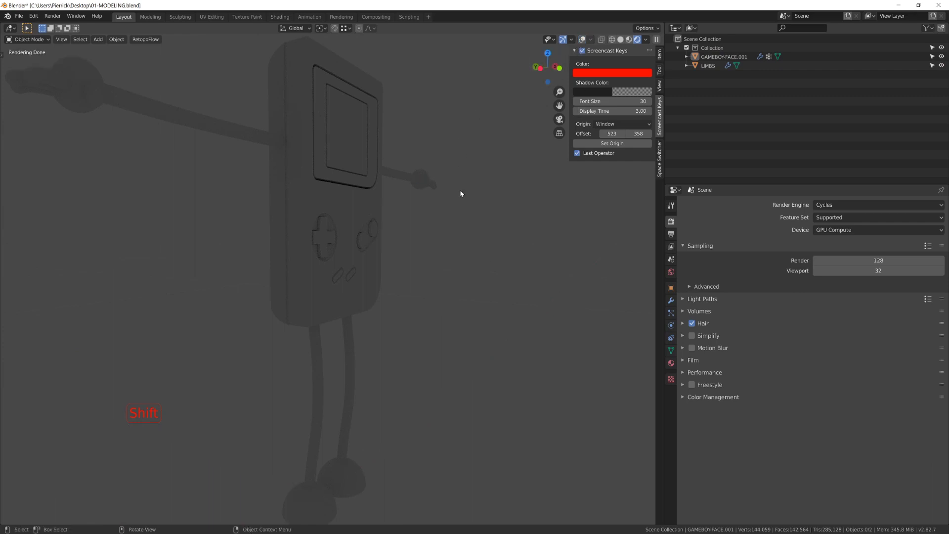
pyautogui.scroll(-3, 460, 190)
# Darken the World background colour with its Value slider, then orbit to a near-front view.
pyautogui.click(670, 364)
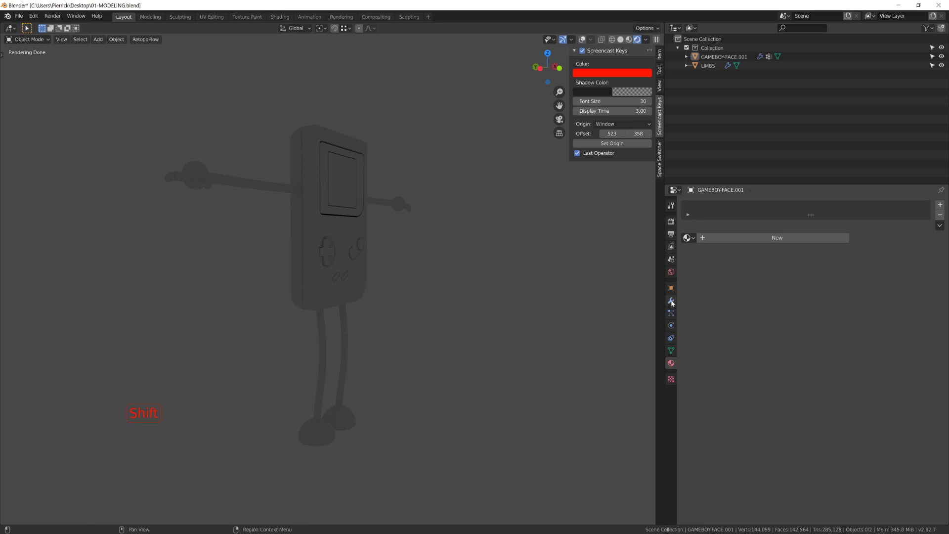
pyautogui.click(671, 272)
pyautogui.click(855, 267)
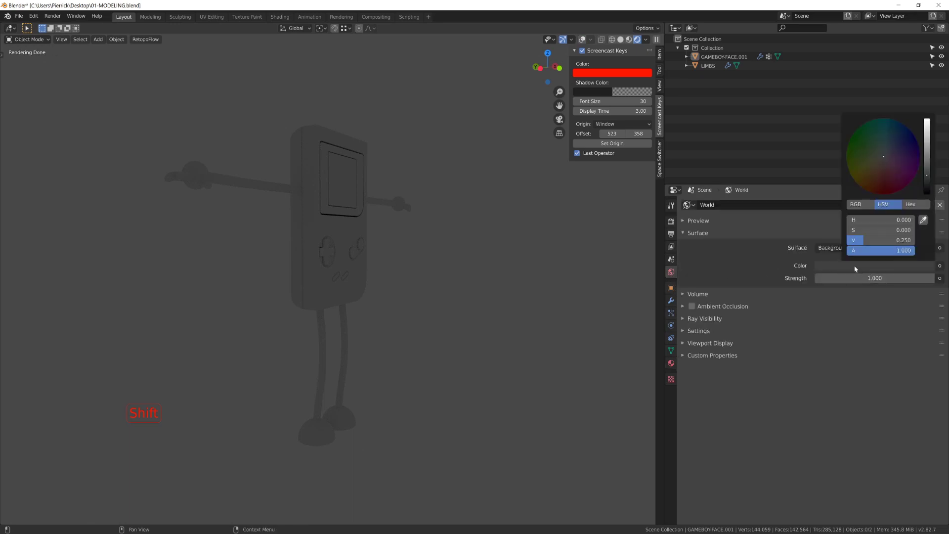
pyautogui.keyDown('shift'); pyautogui.moveTo(926, 178); pyautogui.dragTo(926, 185); pyautogui.keyUp('shift')
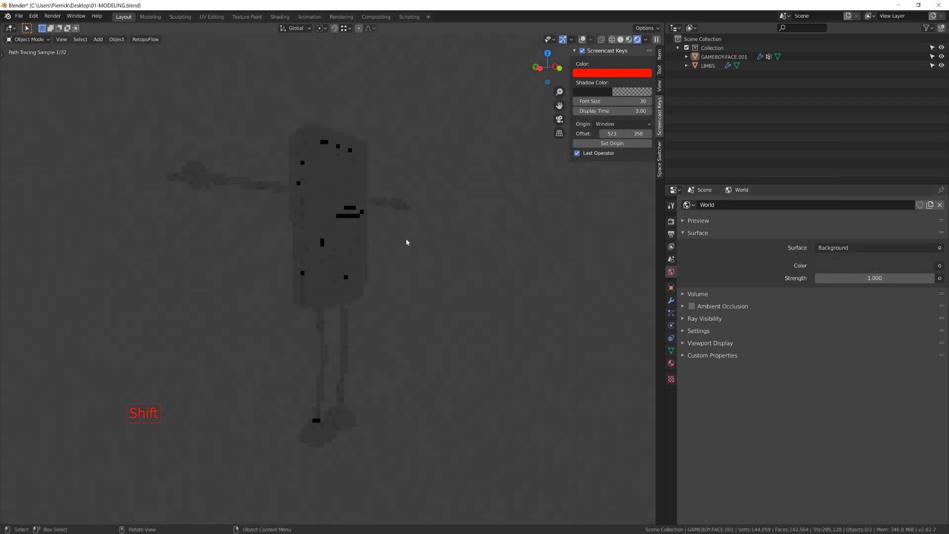
pyautogui.scroll(4, 237, 247)
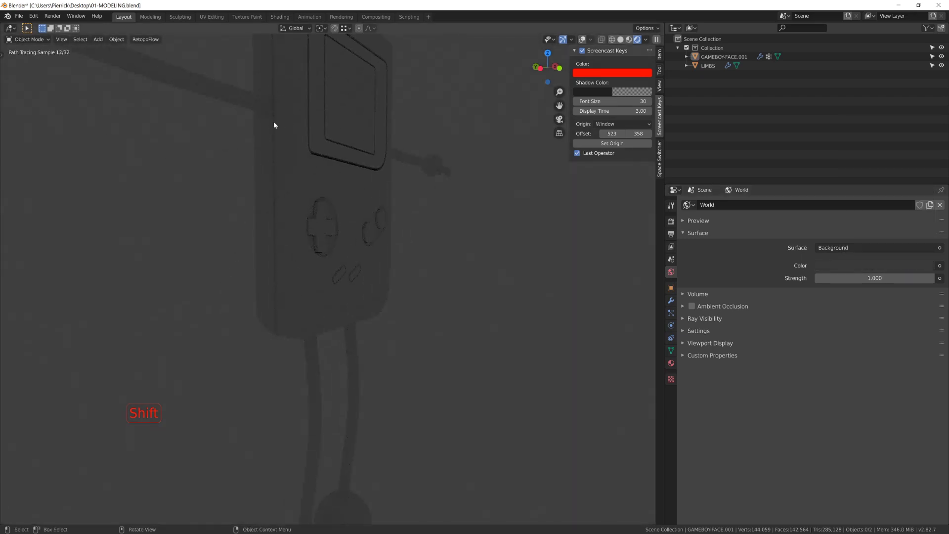
pyautogui.scroll(-6, 259, 207)
pyautogui.moveTo(379, 257); pyautogui.dragTo(331, 260, button='middle')
pyautogui.hotkey('shift', 's')
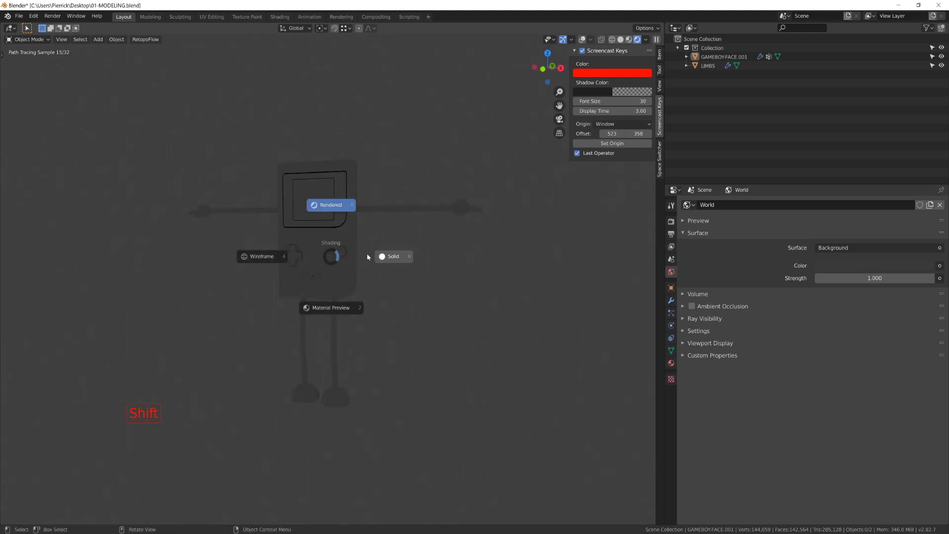
# Search the web for 'hDRI HAVEN' and open the HDRI Haven catalogue.
pyautogui.click(396, 261)
pyautogui.write('hDRI')
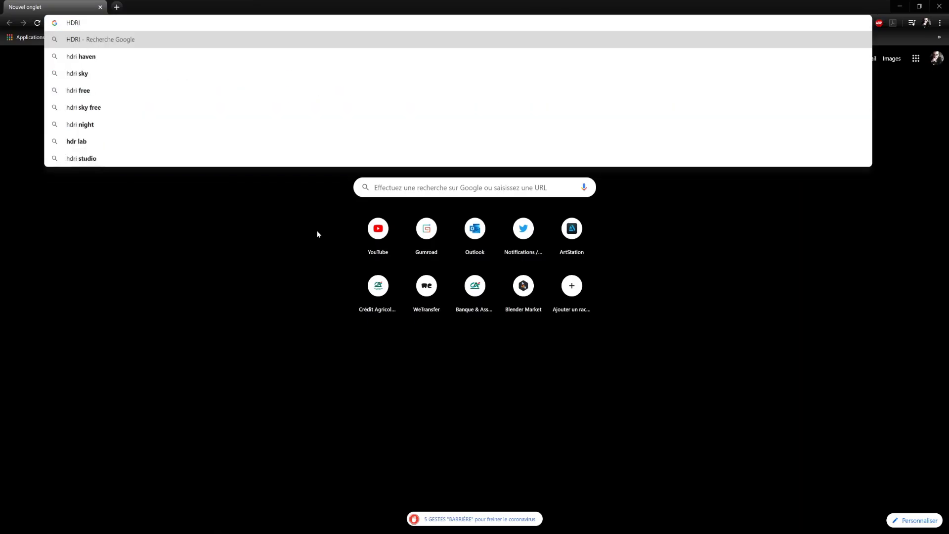
pyautogui.write(' HAVEN')
pyautogui.press('Return')
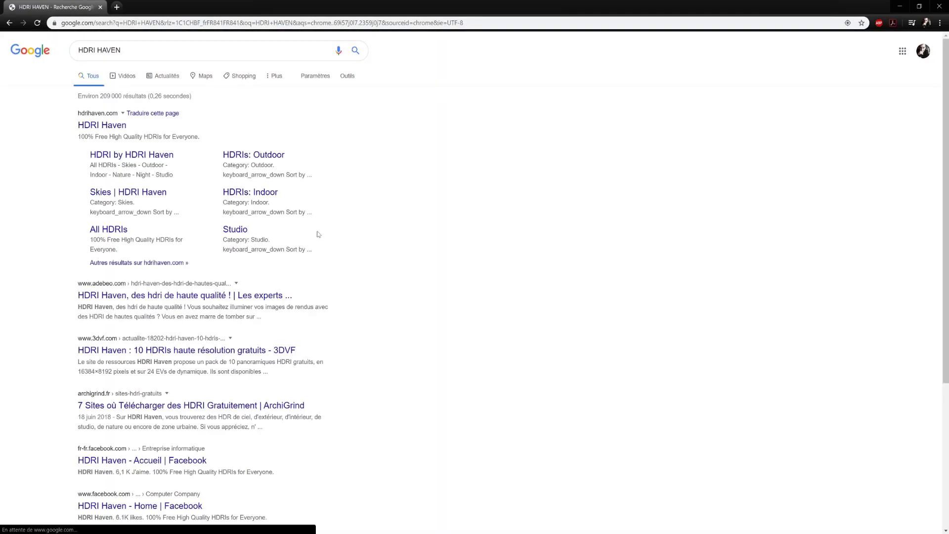
pyautogui.click(104, 125)
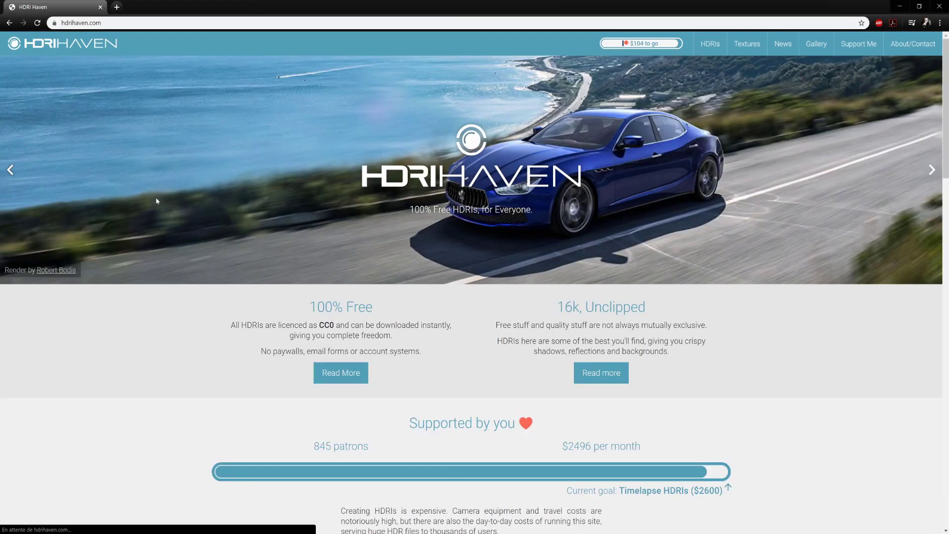
pyautogui.click(718, 43)
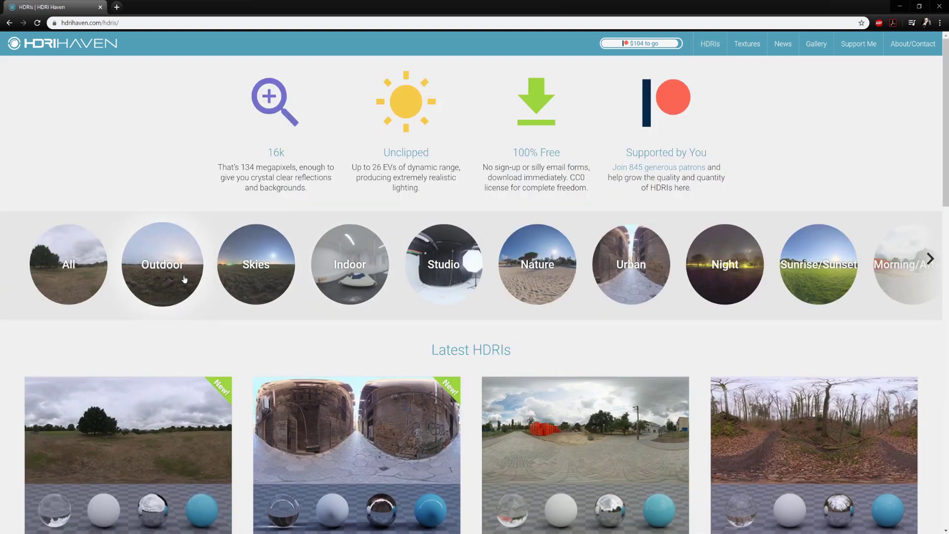
# Browse down through the Outdoor HDRI category previews.
pyautogui.click(186, 275)
pyautogui.scroll(-1, 313, 402)
pyautogui.scroll(-20, 313, 402)
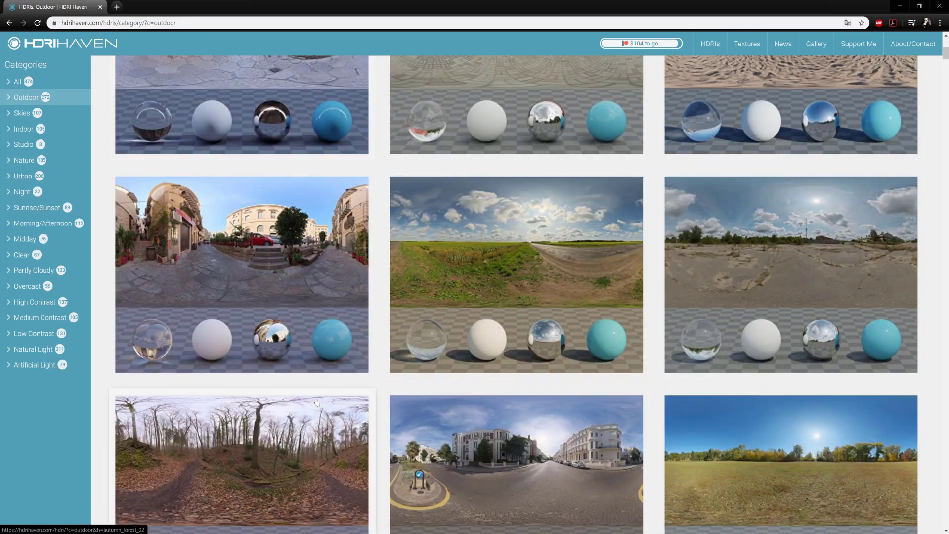
pyautogui.scroll(-18, 327, 393)
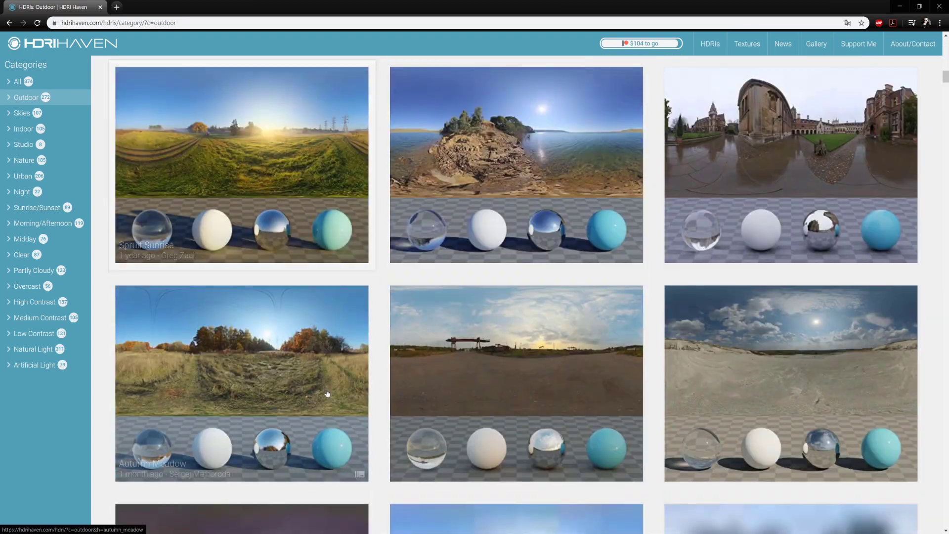
pyautogui.scroll(-20, 331, 391)
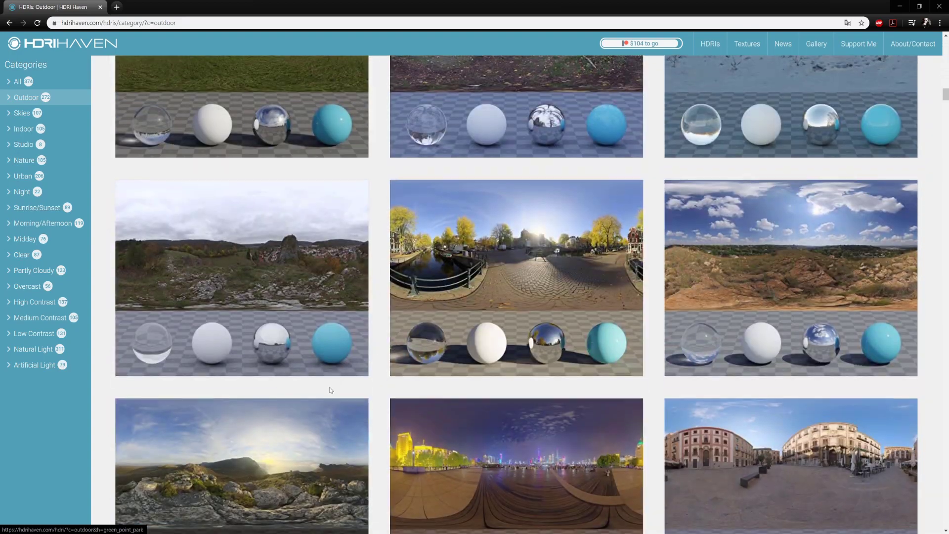
pyautogui.scroll(-15, 333, 387)
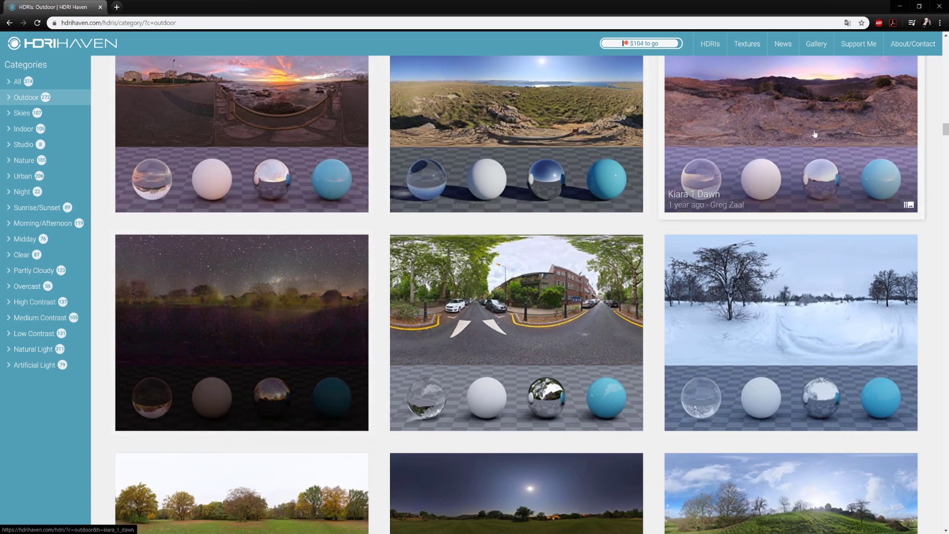
pyautogui.moveTo(181, 533)
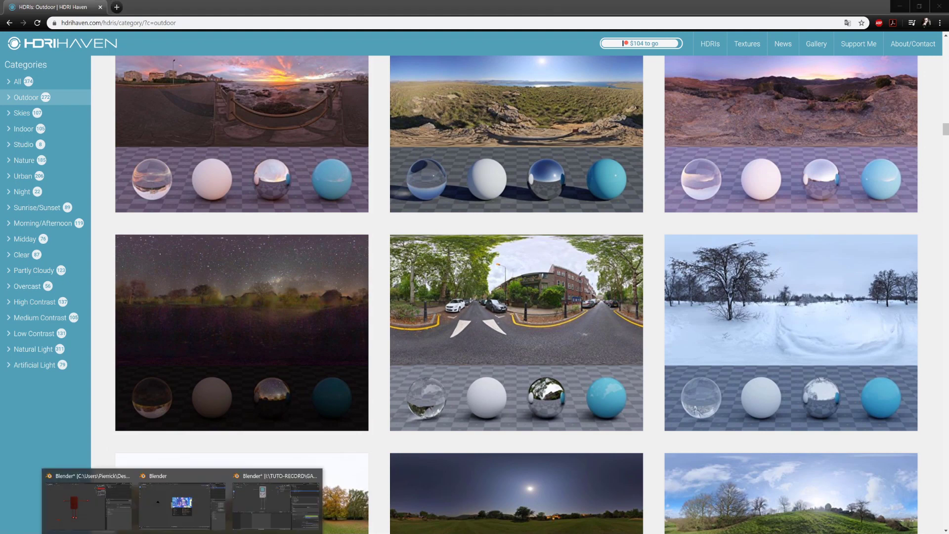
# Back in Blender, split a Shader Editor off below the 3D view and make it taller.
pyautogui.click(117, 512)
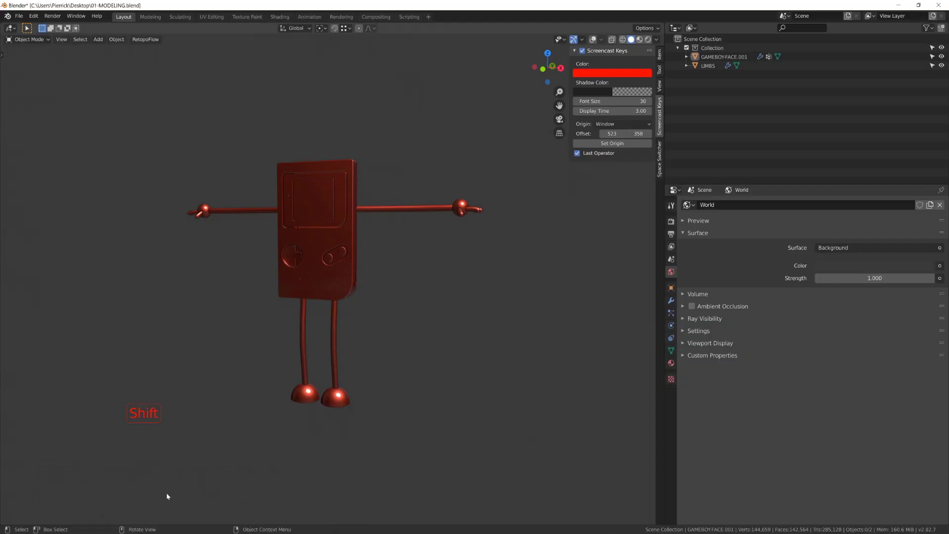
pyautogui.moveTo(416, 409); pyautogui.dragTo(418, 357, button='middle')
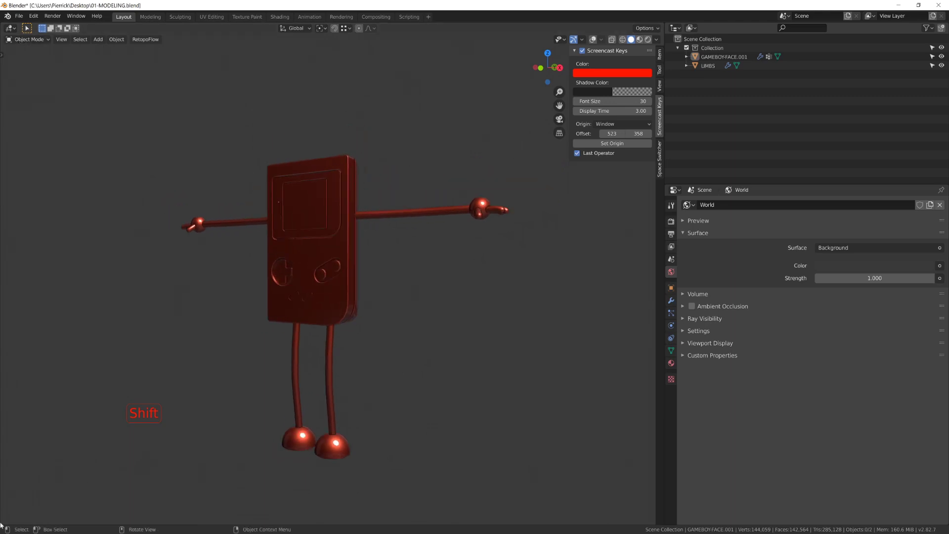
pyautogui.moveTo(2, 523); pyautogui.dragTo(9, 347)
pyautogui.click(11, 353)
pyautogui.click(30, 415)
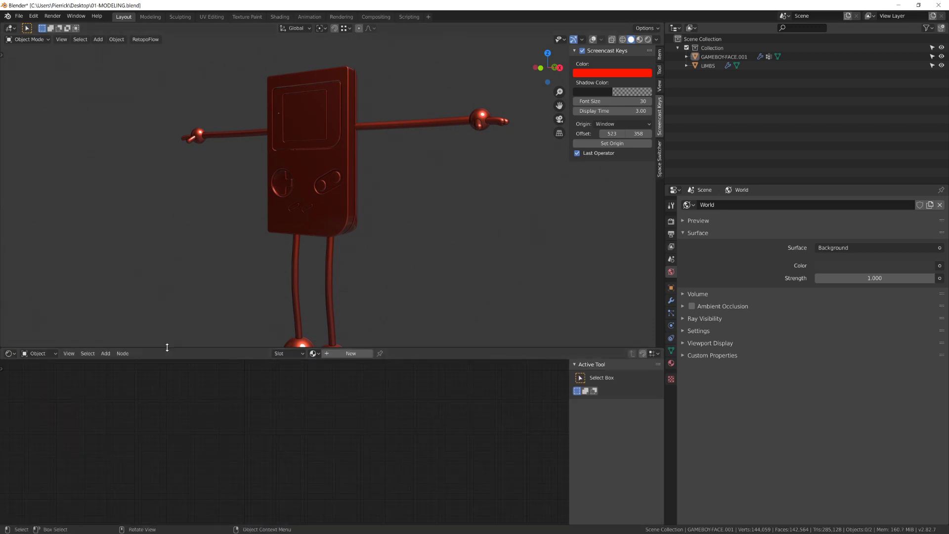
pyautogui.moveTo(167, 347); pyautogui.dragTo(183, 272)
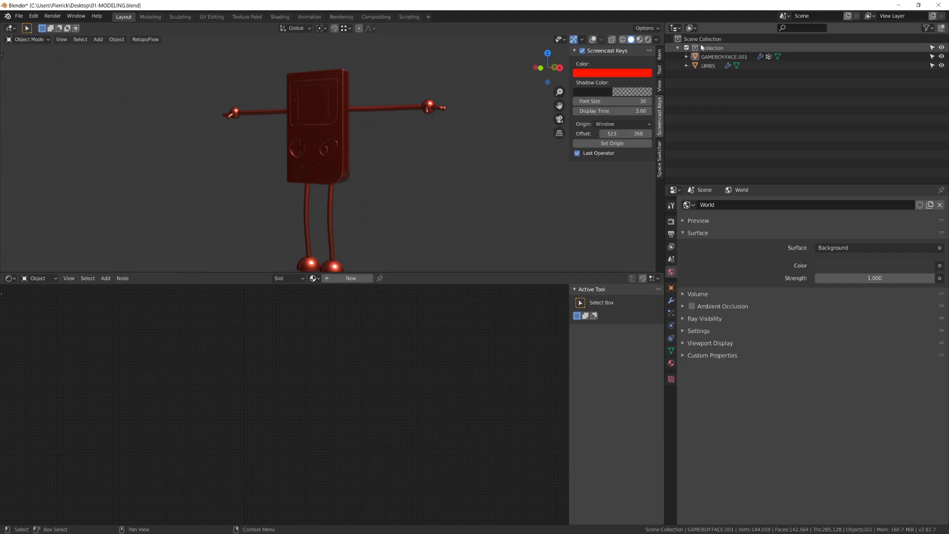
# Turn the Outliner into a 3D Viewport, extend it downward, and frame the Gameboy from the front.
pyautogui.click(676, 29)
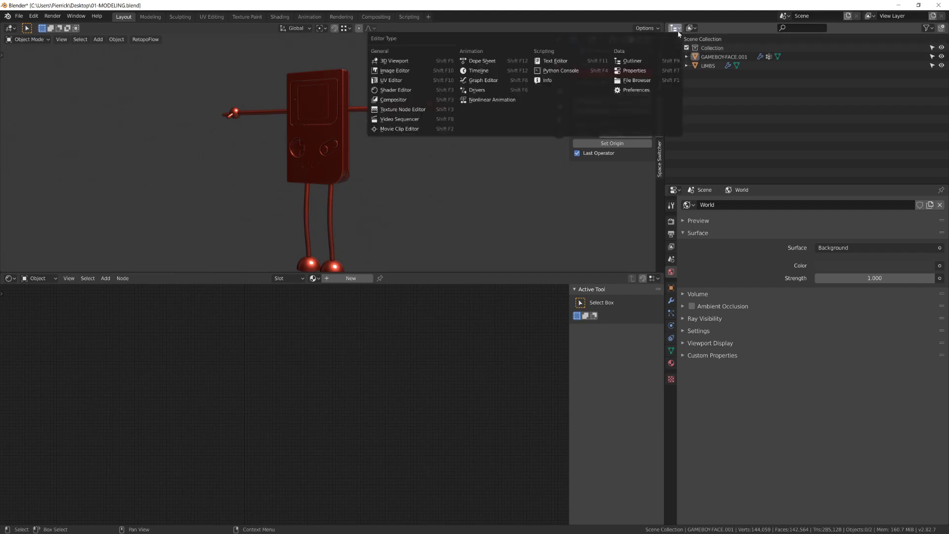
pyautogui.click(403, 62)
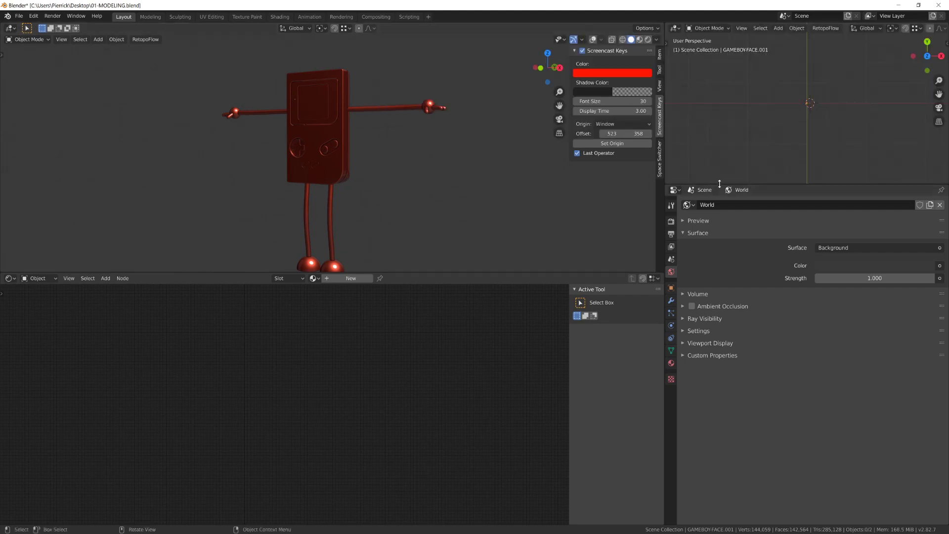
pyautogui.moveTo(719, 184); pyautogui.dragTo(719, 335)
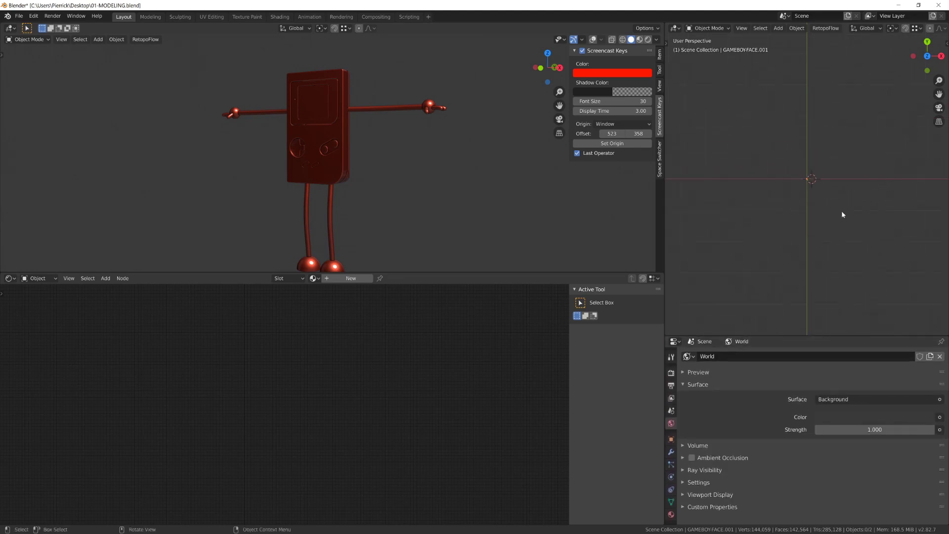
pyautogui.scroll(5, 841, 210)
pyautogui.moveTo(844, 217)
pyautogui.mouseDown(button='middle')
pyautogui.moveTo(836, 224)
pyautogui.moveTo(844, 204)
pyautogui.mouseUp(button='middle')
pyautogui.scroll(-5, 902, 31)
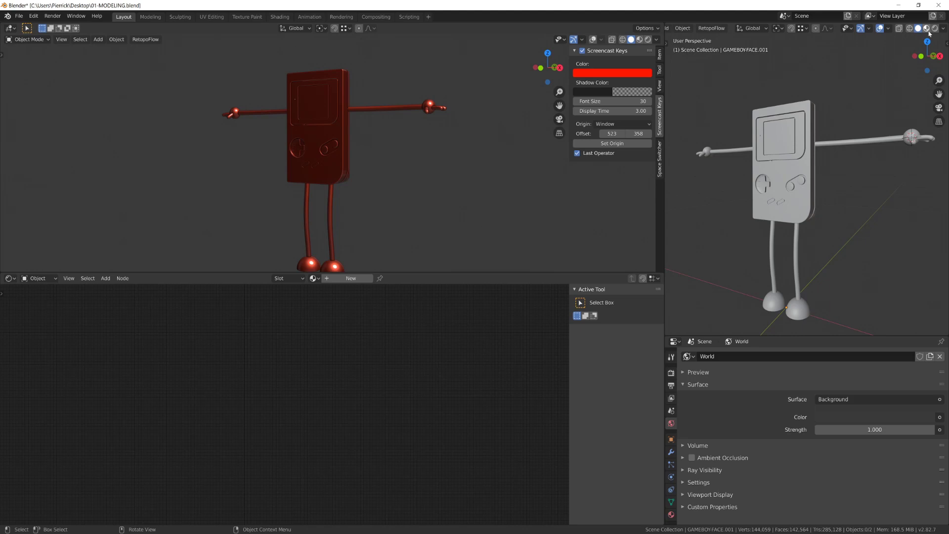
# Render the right viewport inside a Ctrl+B region around the character and show World nodes below.
pyautogui.click(932, 28)
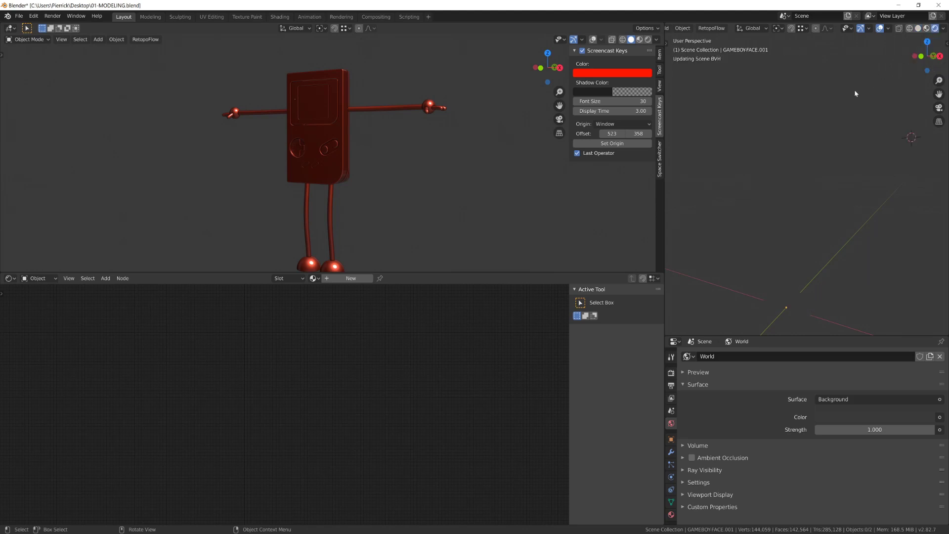
pyautogui.hotkey('ctrl', 'b')
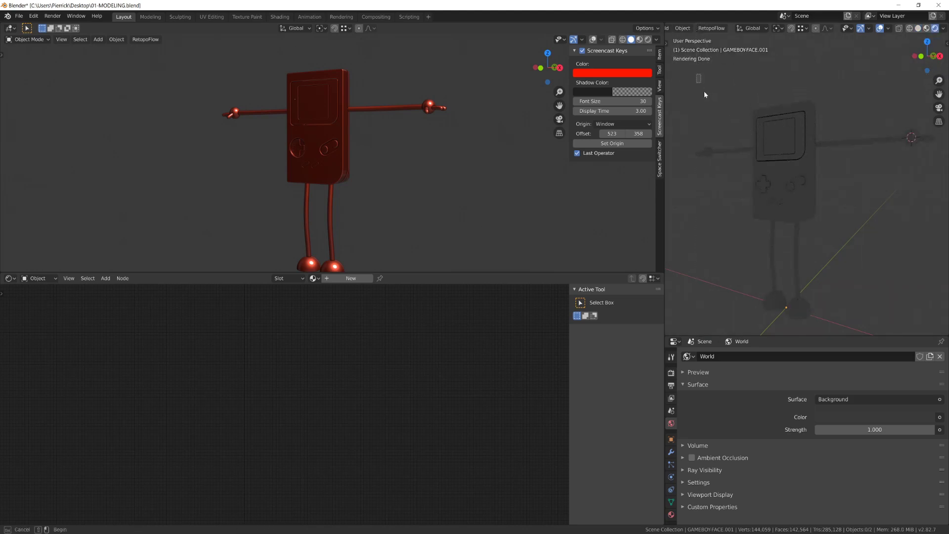
pyautogui.moveTo(696, 74); pyautogui.dragTo(926, 327)
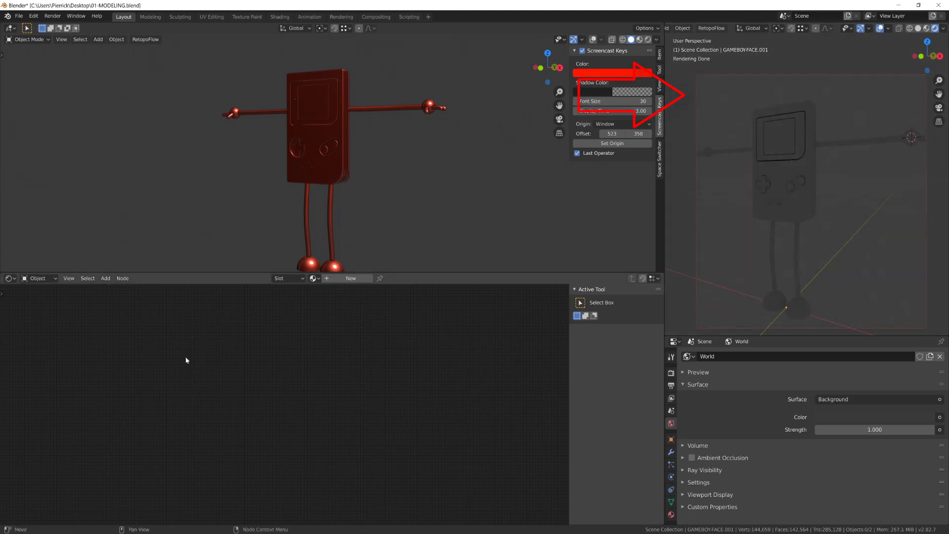
pyautogui.click(25, 278)
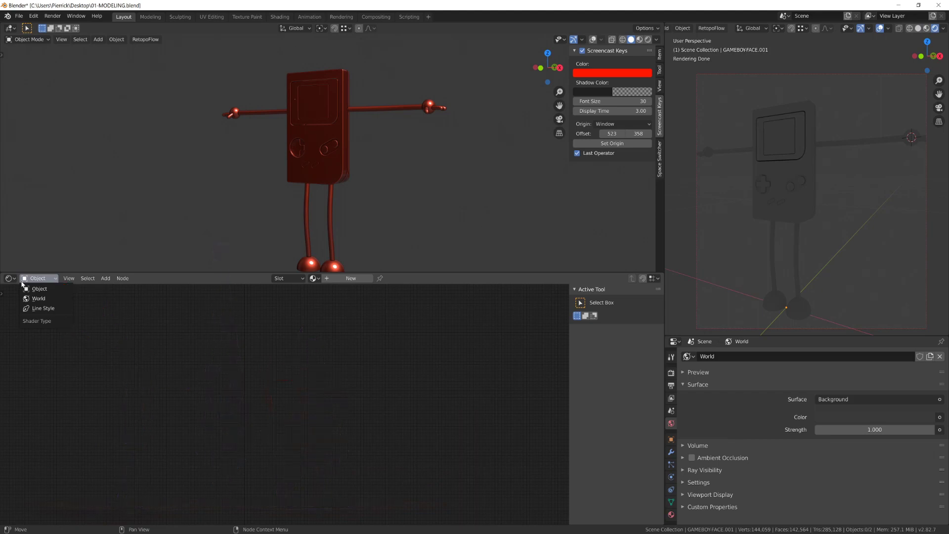
pyautogui.click(40, 298)
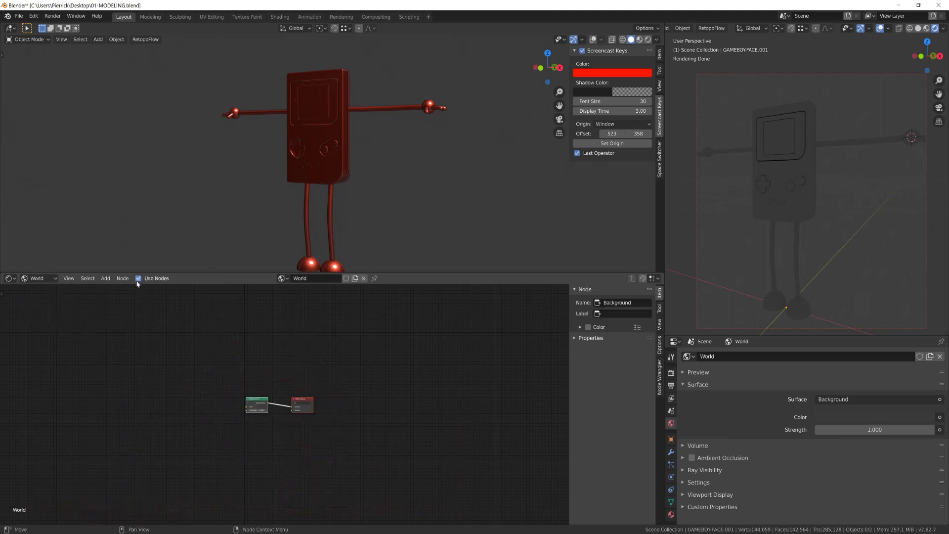
# Move the Background node and confirm Node Wrangler is enabled by searching 'wr' in Add-ons.
pyautogui.scroll(3, 191, 375)
pyautogui.moveTo(230, 394)
pyautogui.mouseDown()
pyautogui.moveTo(236, 404)
pyautogui.moveTo(236, 378)
pyautogui.mouseUp()
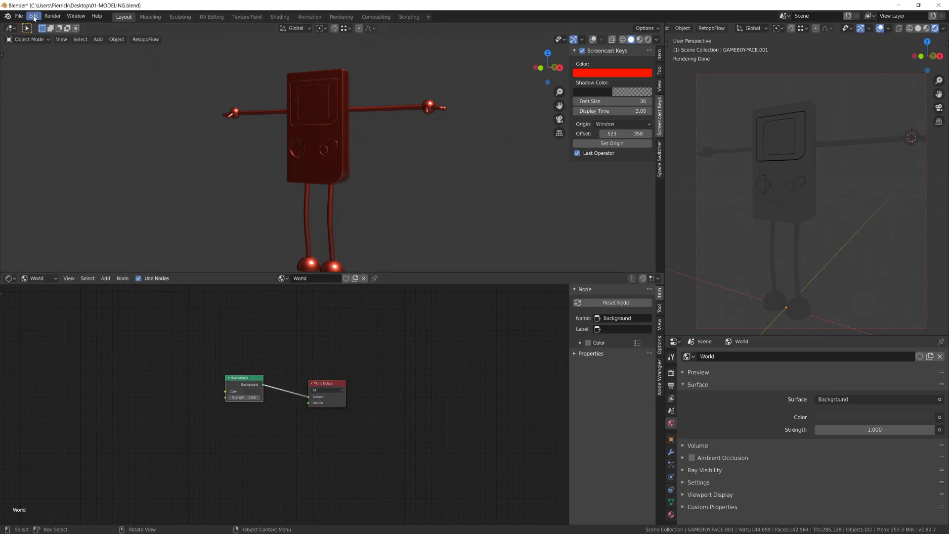
pyautogui.click(34, 16)
pyautogui.click(55, 142)
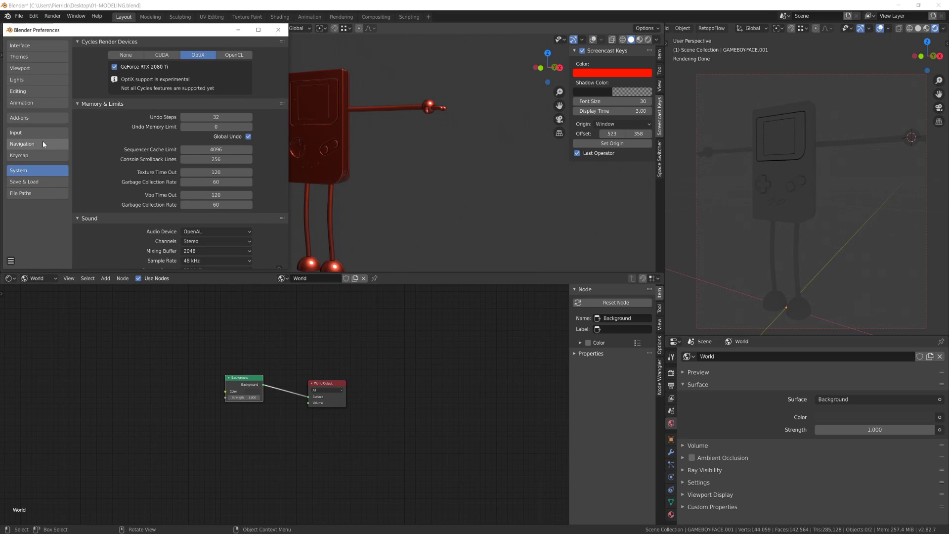
pyautogui.click(29, 117)
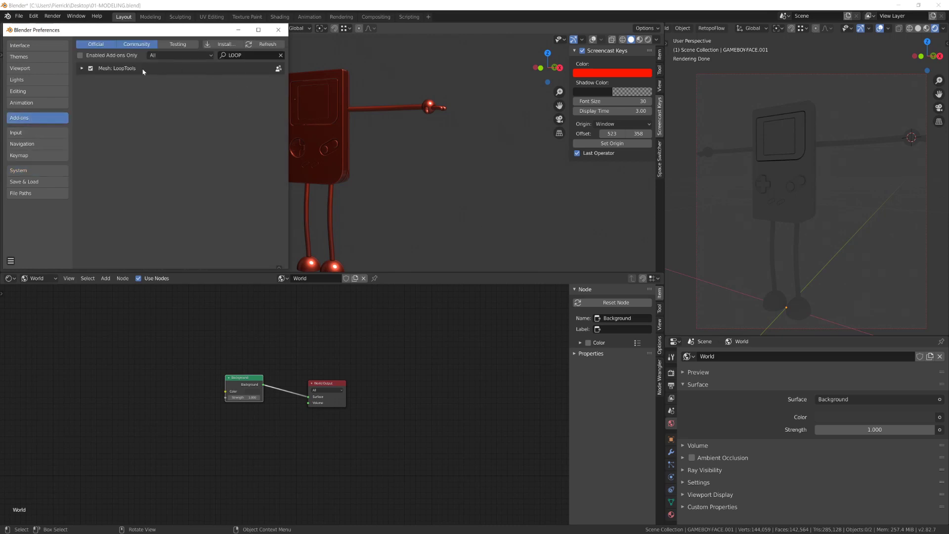
pyautogui.press('BackSpace')
pyautogui.press('BackSpace')
pyautogui.press('BackSpace')
pyautogui.press('BackSpace')
pyautogui.write('wra')
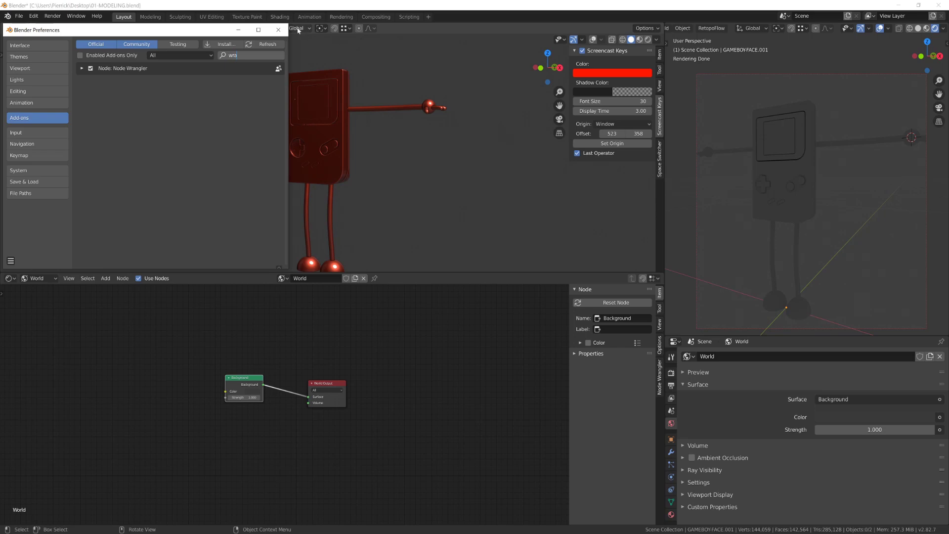
pyautogui.click(278, 30)
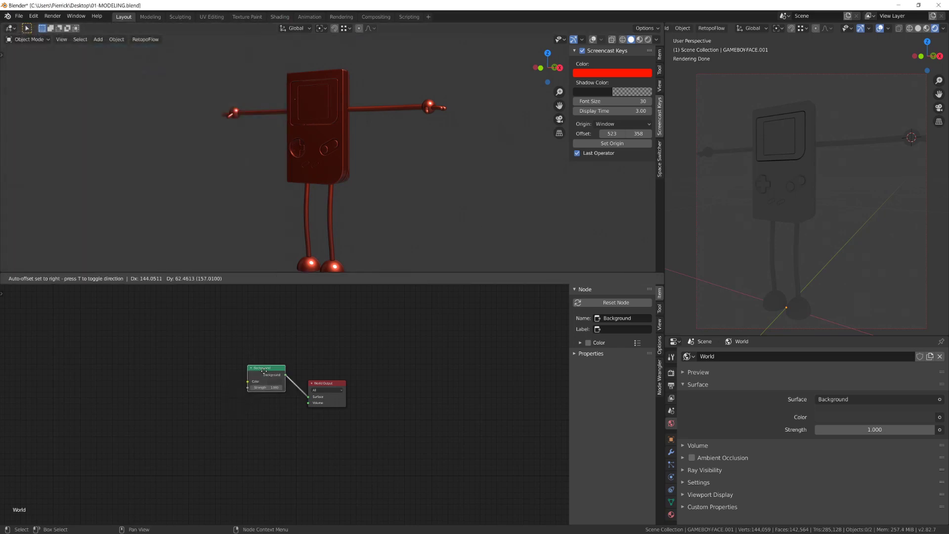
# Add Texture Coordinate, Mapping and Environment Texture nodes to the Background with Ctrl+T.
pyautogui.moveTo(264, 371); pyautogui.dragTo(245, 379)
pyautogui.hotkey('ctrl', 't')
pyautogui.moveTo(208, 423); pyautogui.dragTo(169, 433)
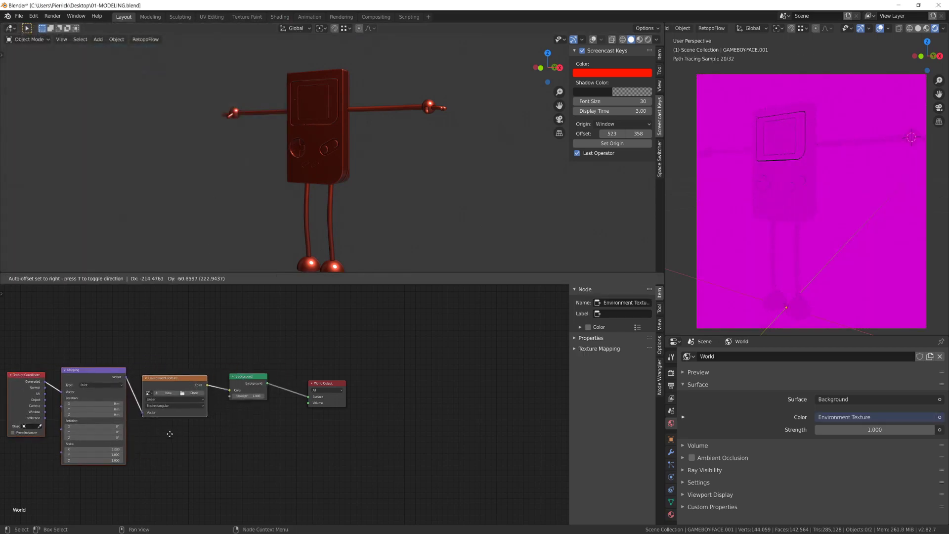
# Load kiara_1_dawn_2k.hdr from I:\TUTO-RECORD\GAMEBOY\FILES into the Environment Texture.
pyautogui.click(191, 393)
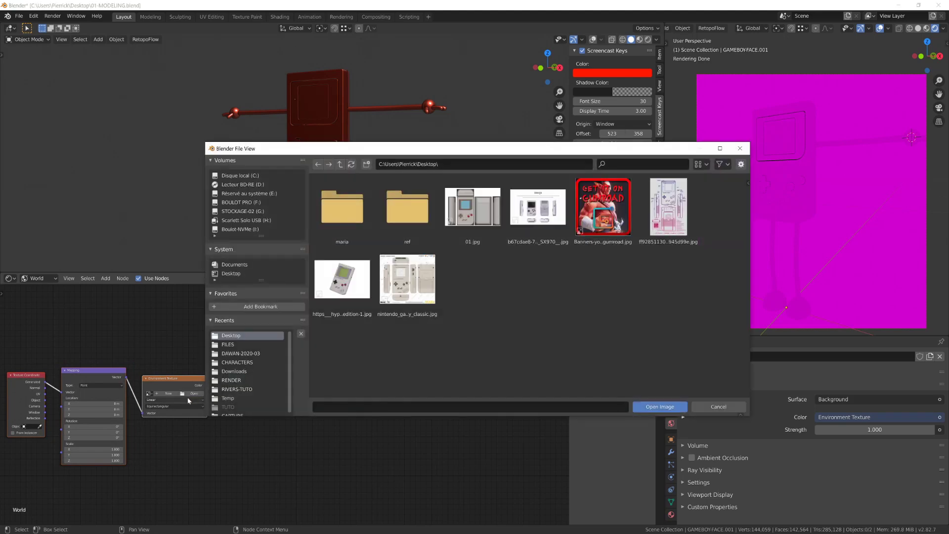
pyautogui.click(239, 230)
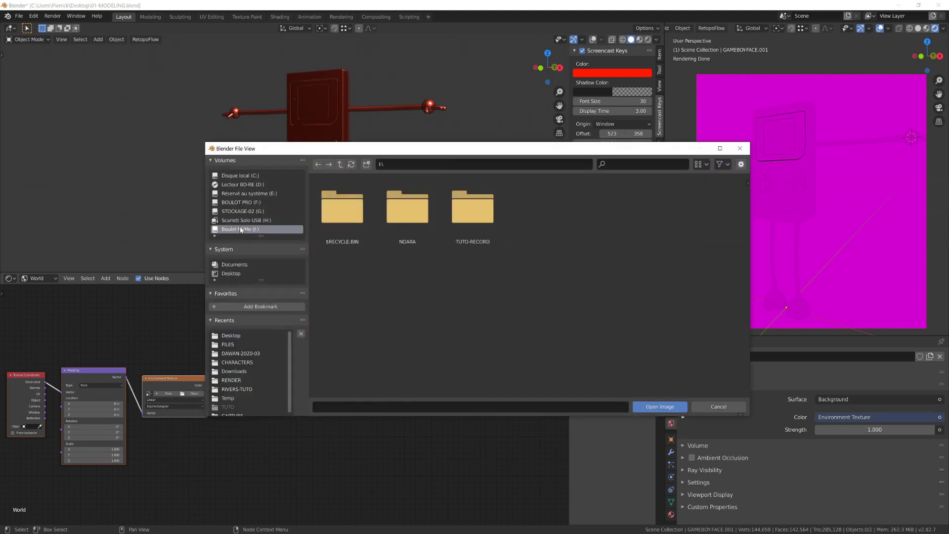
pyautogui.doubleClick(484, 219)
pyautogui.doubleClick(345, 211)
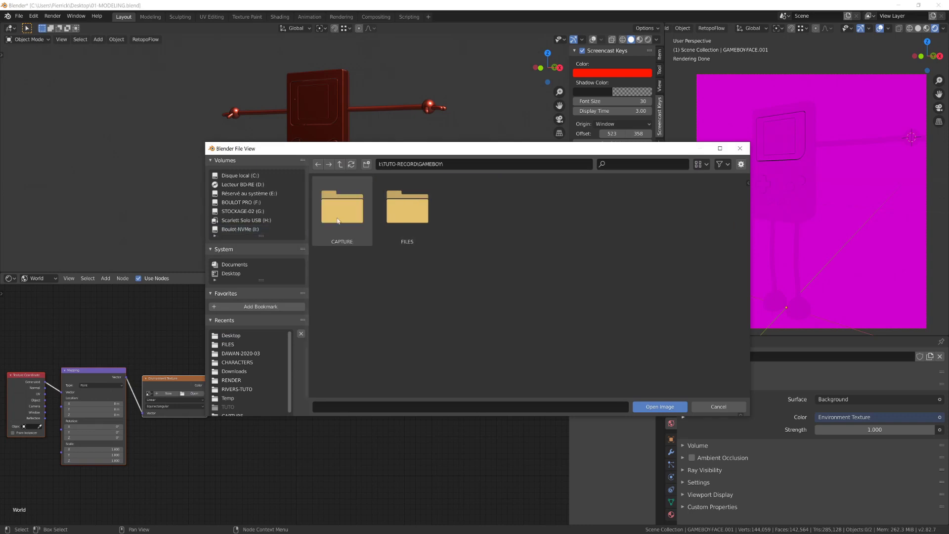
pyautogui.doubleClick(398, 209)
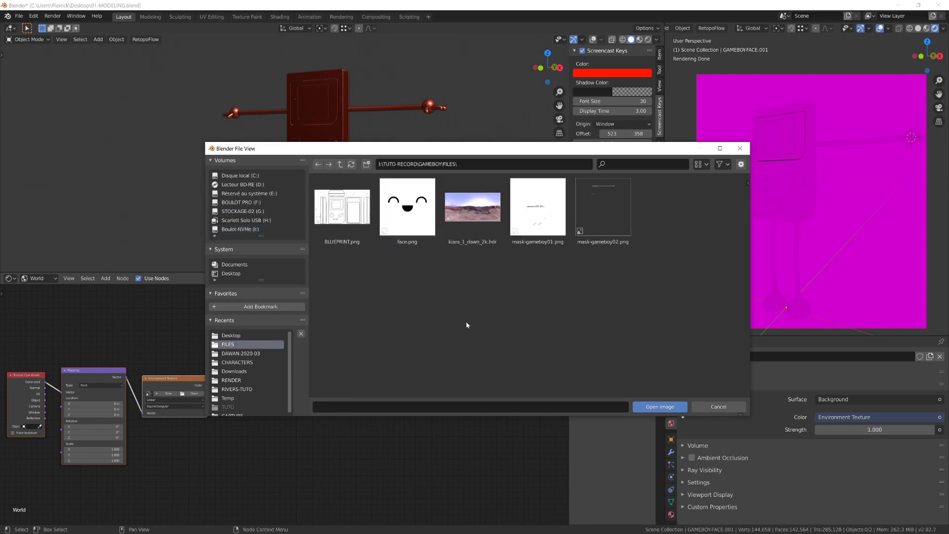
pyautogui.click(471, 209)
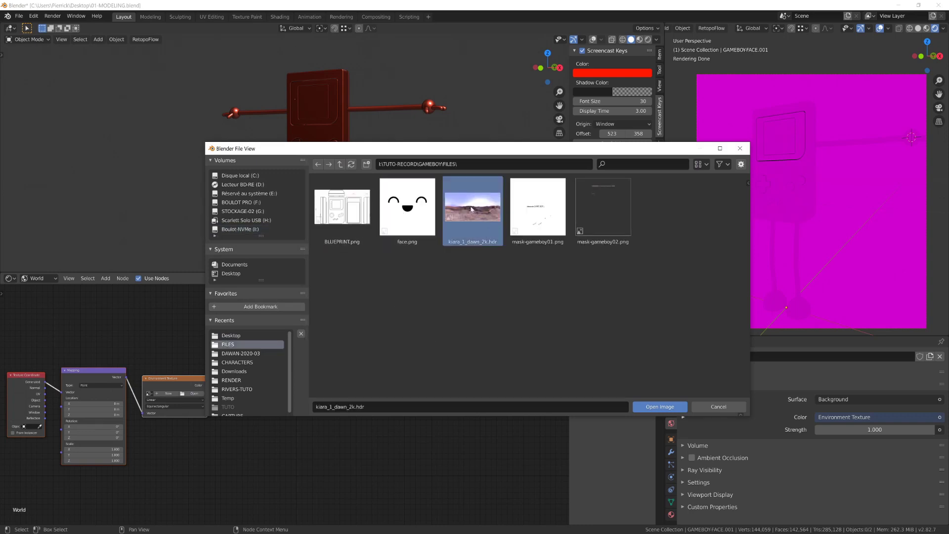
pyautogui.click(657, 407)
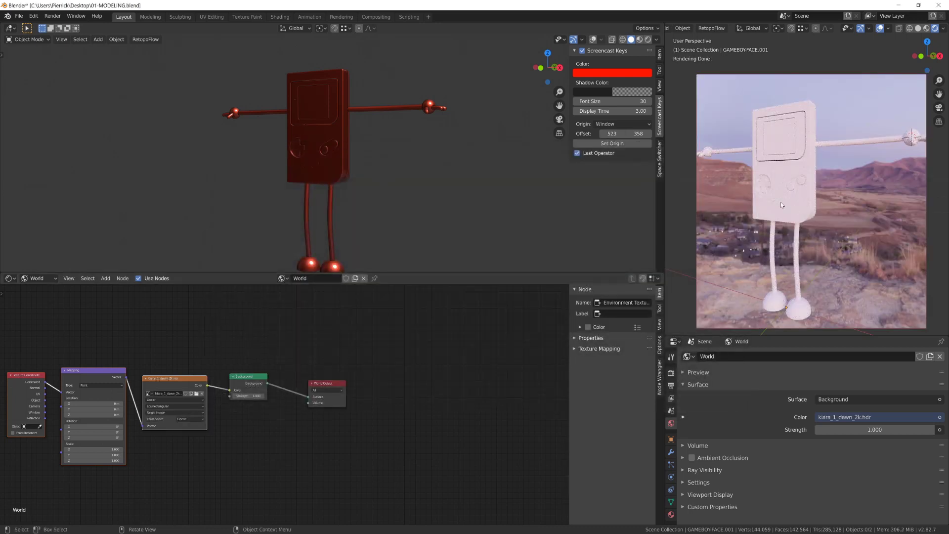
# Rotate the dawn HDRI 97.8° on Z, then show the Game Boy body's Material properties.
pyautogui.scroll(1, 153, 470)
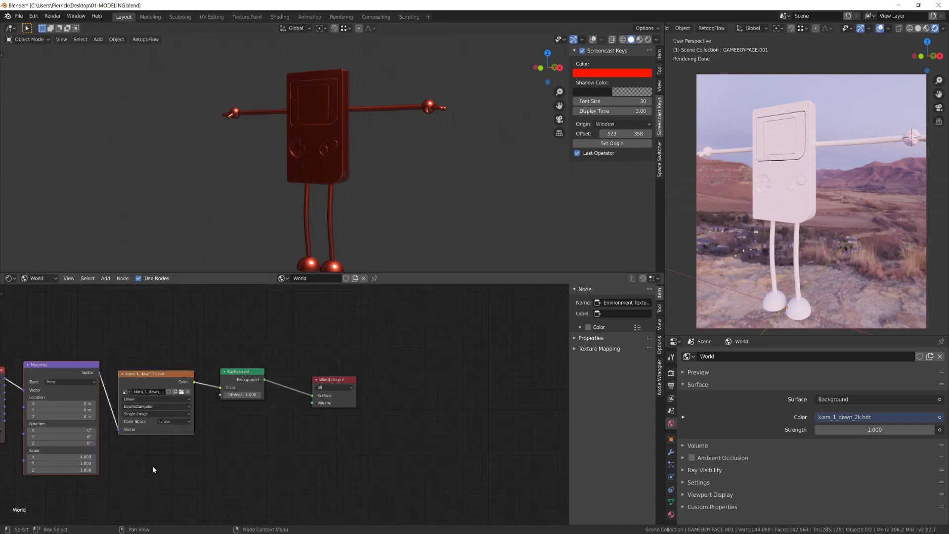
pyautogui.moveTo(152, 469); pyautogui.dragTo(194, 451, button='middle')
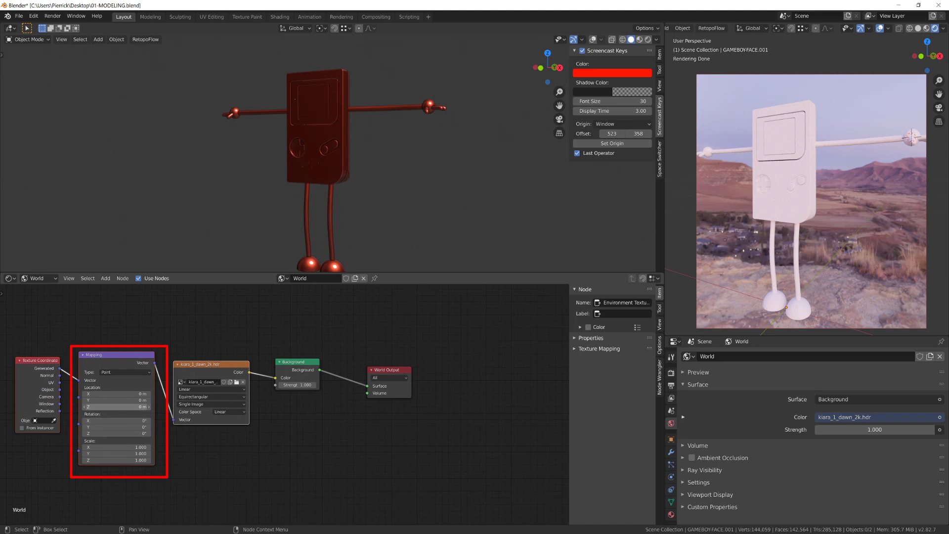
pyautogui.moveTo(125, 434)
pyautogui.mouseDown()
pyautogui.moveTo(157, 434)
pyautogui.moveTo(113, 436)
pyautogui.mouseUp()
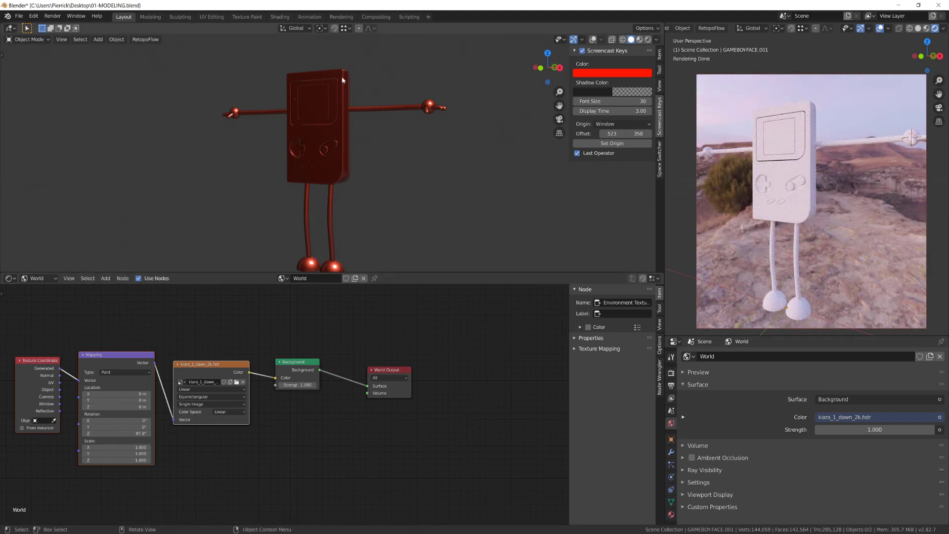
pyautogui.click(346, 99)
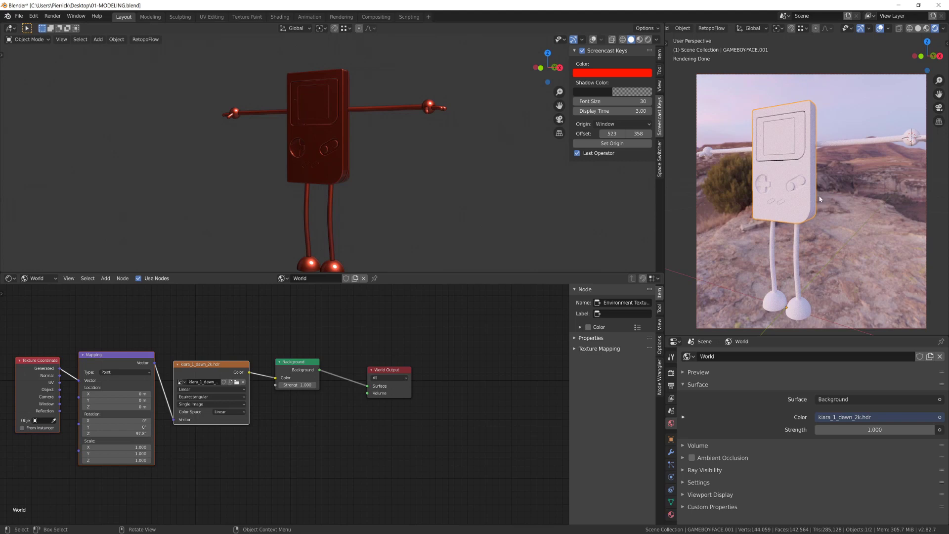
pyautogui.click(670, 515)
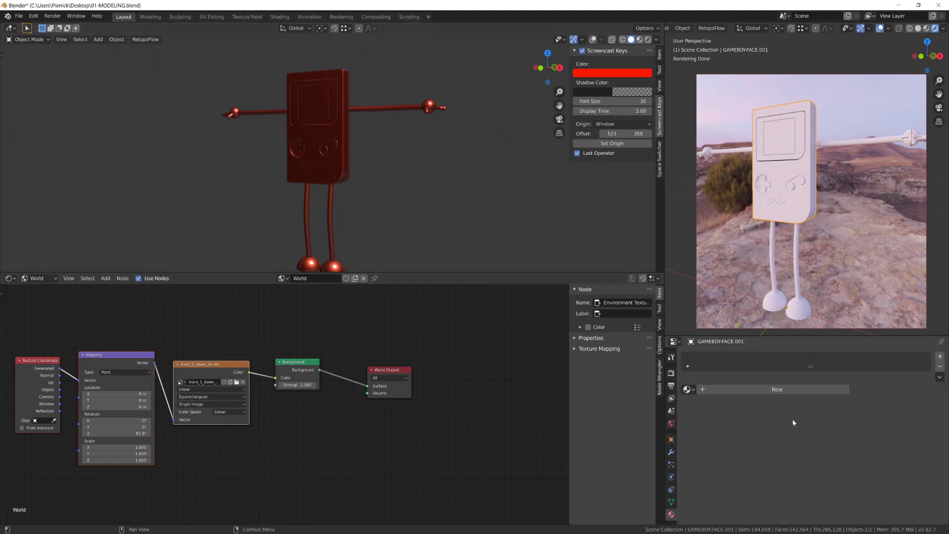
# Create a new object material named plastic-main for the Game Boy body.
pyautogui.click(51, 277)
pyautogui.click(40, 285)
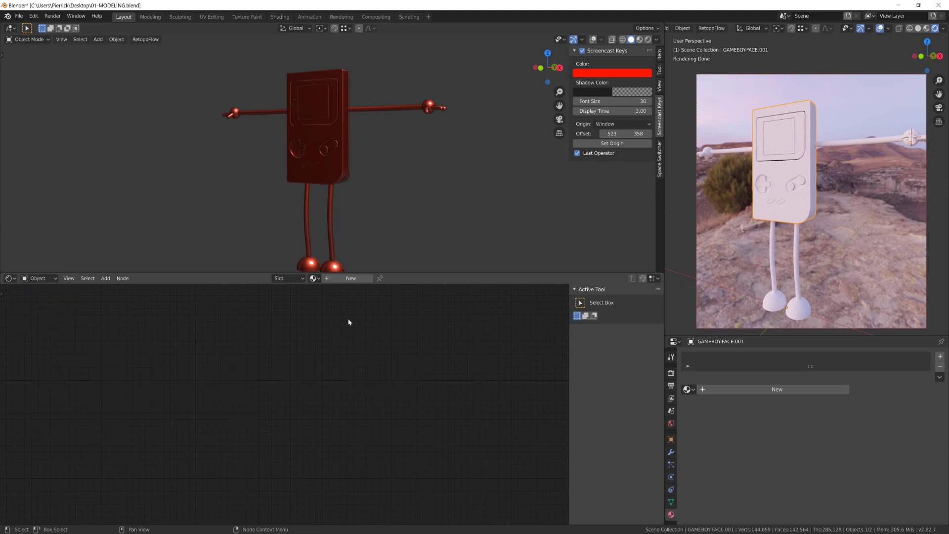
pyautogui.click(344, 279)
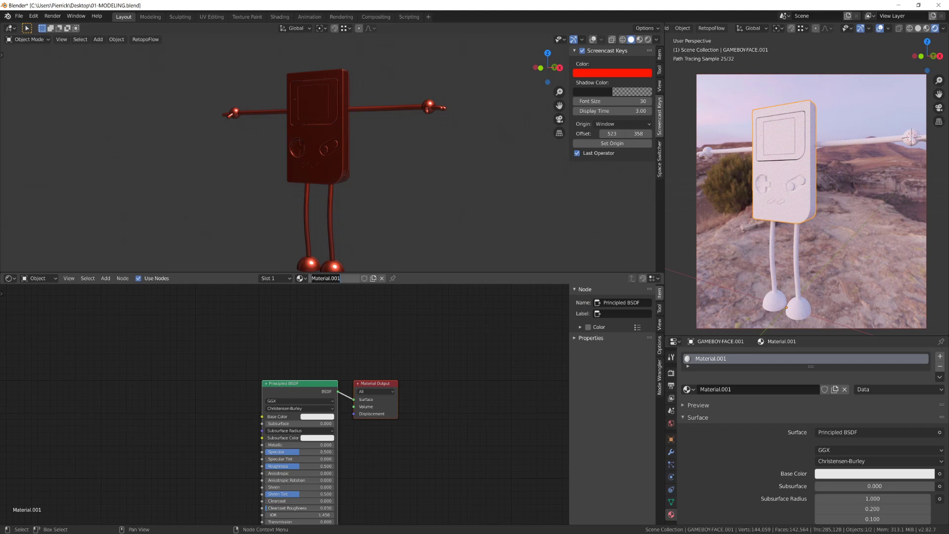
pyautogui.write('plastic-main')
pyautogui.press('Return')
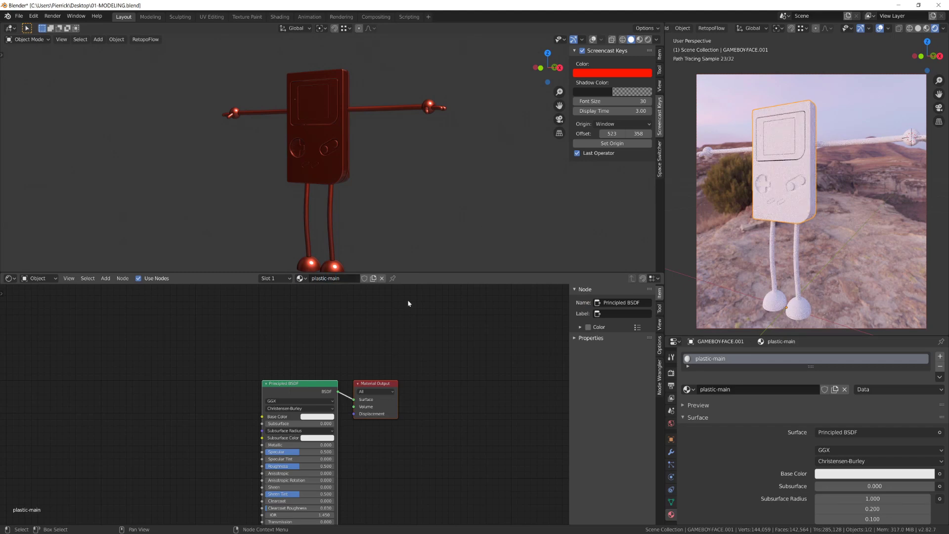
# Move the Principled BSDF node aside and set its base colour to near black.
pyautogui.click(301, 391)
pyautogui.moveTo(300, 391); pyautogui.dragTo(282, 368)
pyautogui.click(298, 393)
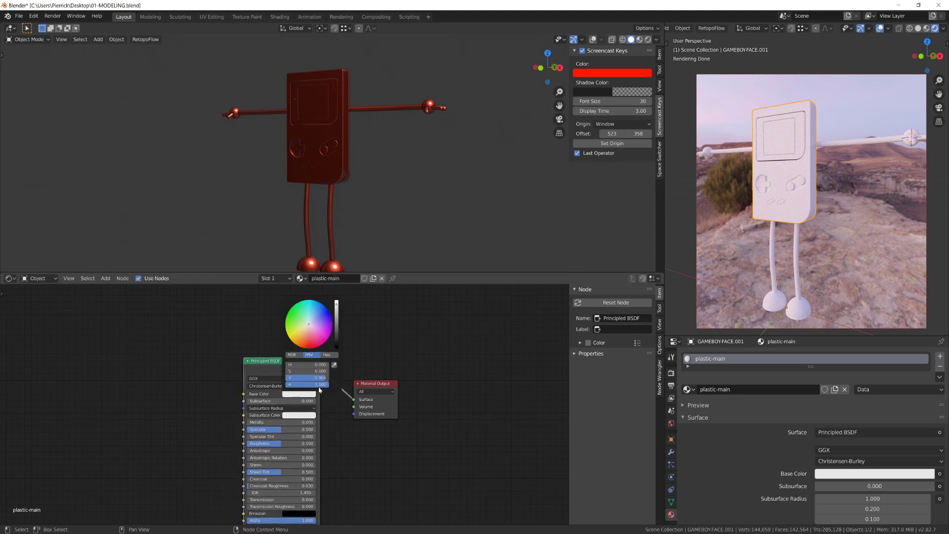
pyautogui.click(337, 342)
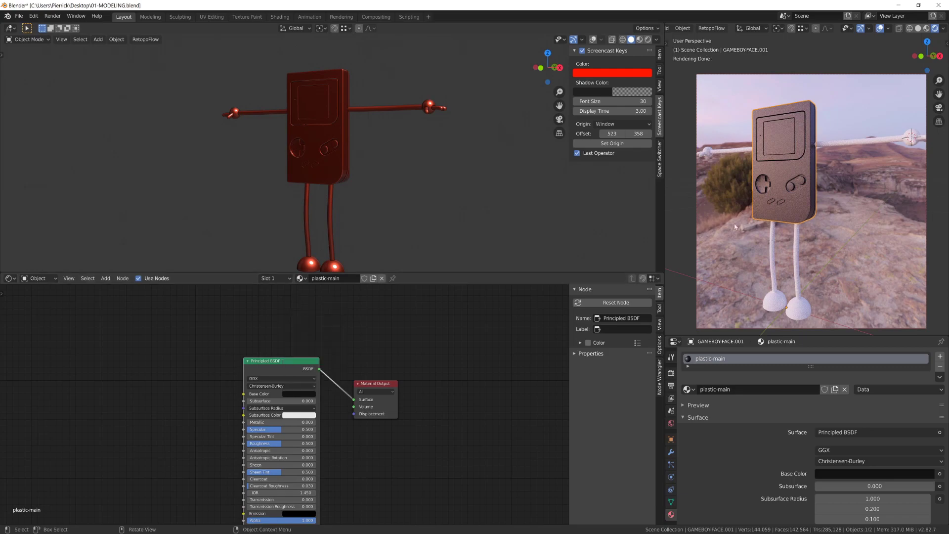
# Lower the material's Specular to 0.324 and Roughness to 0.414.
pyautogui.scroll(4, 739, 212)
pyautogui.moveTo(740, 213); pyautogui.dragTo(796, 187, button='middle')
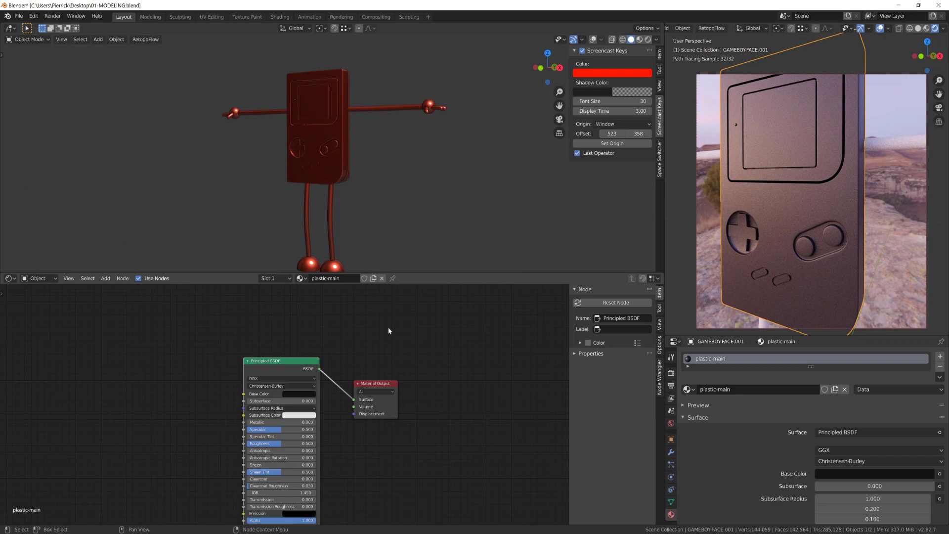
pyautogui.moveTo(316, 356); pyautogui.dragTo(414, 333, button='middle')
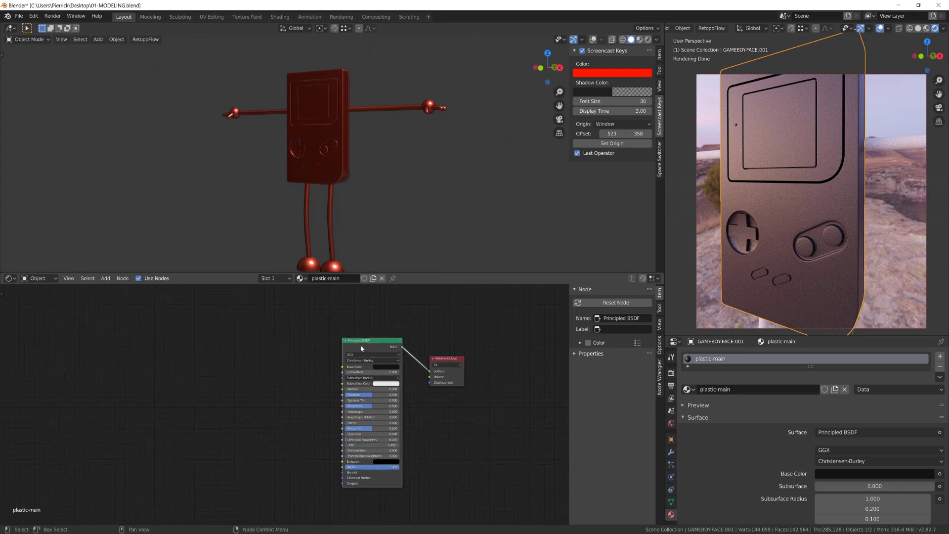
pyautogui.scroll(2, 279, 398)
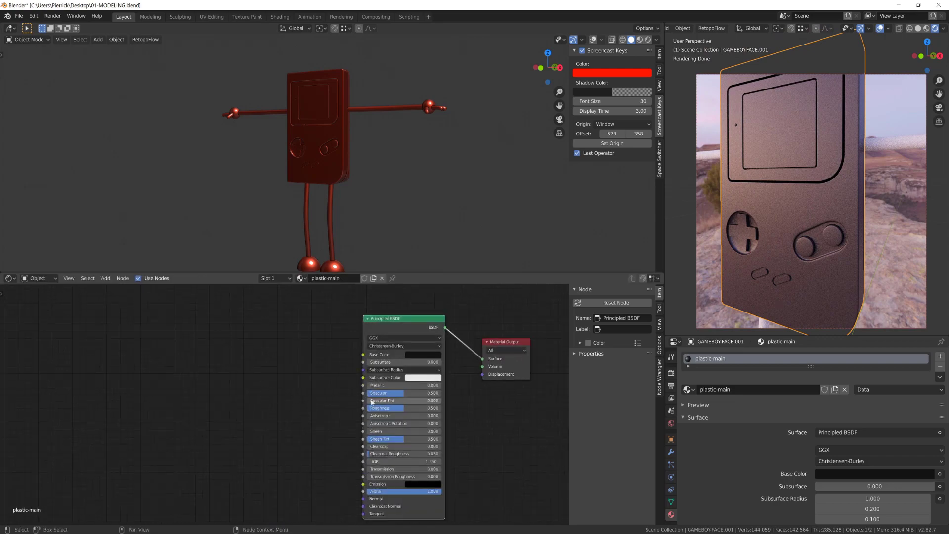
pyautogui.moveTo(371, 393)
pyautogui.mouseDown()
pyautogui.moveTo(340, 393)
pyautogui.moveTo(398, 408)
pyautogui.mouseUp()
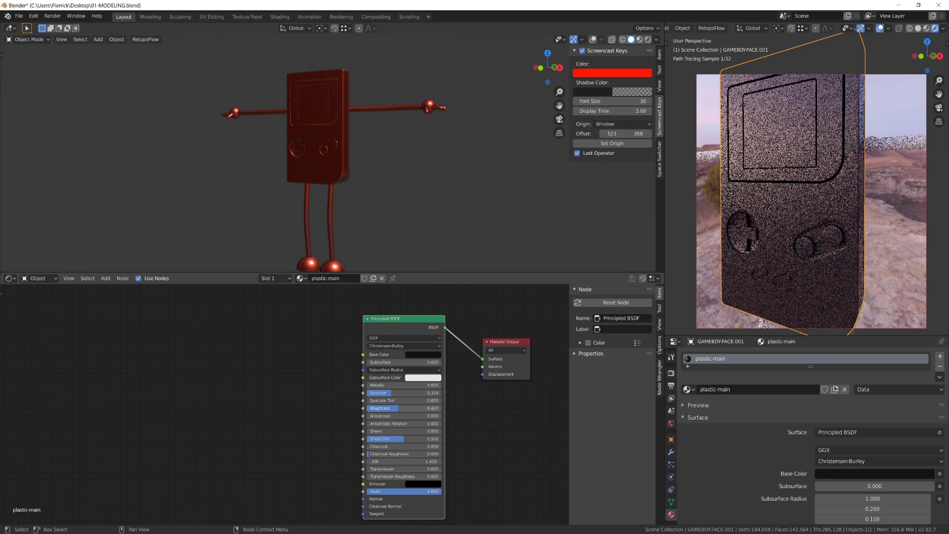
pyautogui.moveTo(403, 407)
pyautogui.mouseDown()
pyautogui.moveTo(385, 407)
pyautogui.moveTo(413, 408)
pyautogui.mouseUp()
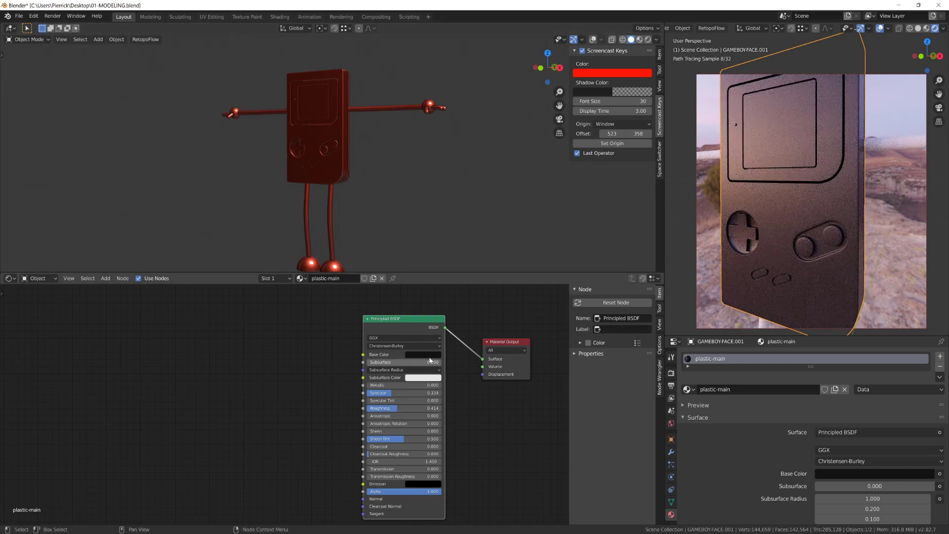
# Add a Noise Texture node (Scale 5, Detail 2) to the plastic-main node tree.
pyautogui.hotkey('shift', 'a')
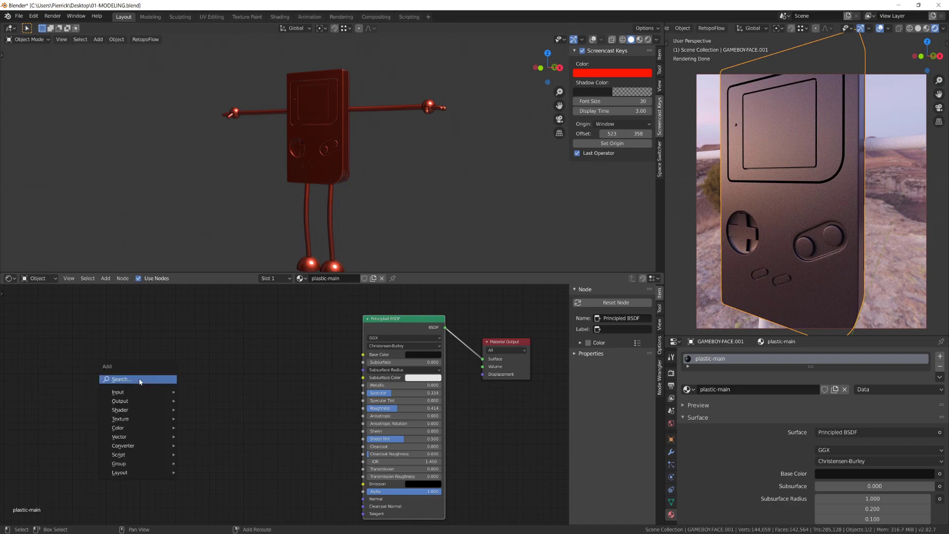
pyautogui.moveTo(128, 418)
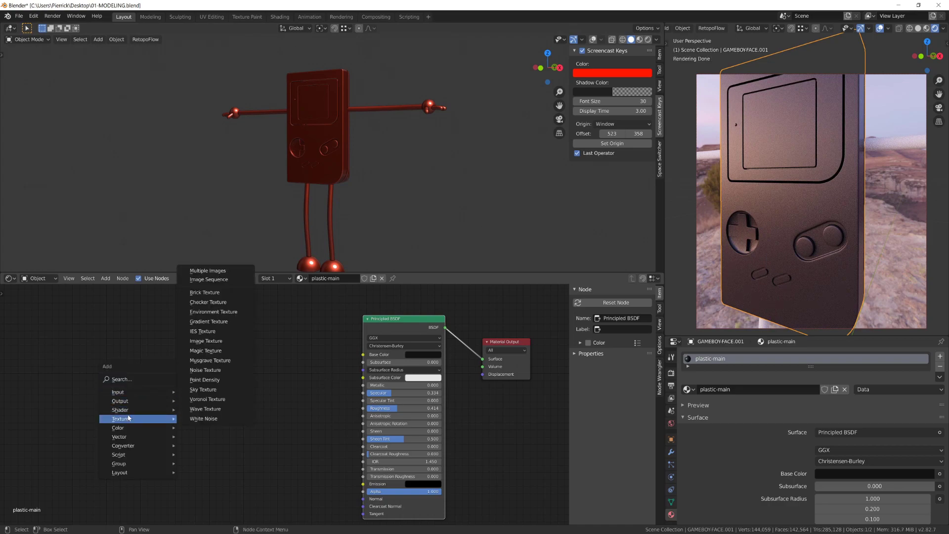
pyautogui.click(228, 371)
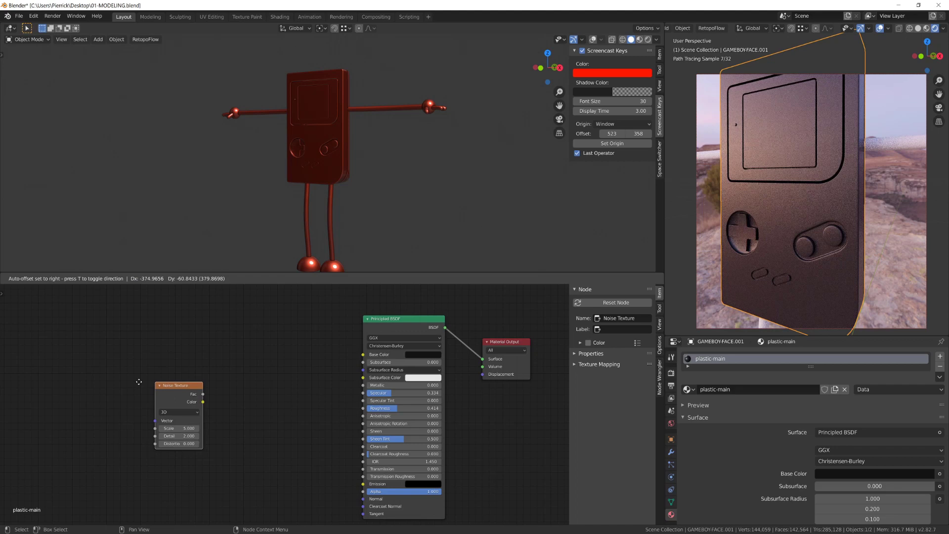
# Place the Noise Texture left of the shader and link its Fac output to Roughness.
pyautogui.click(105, 368)
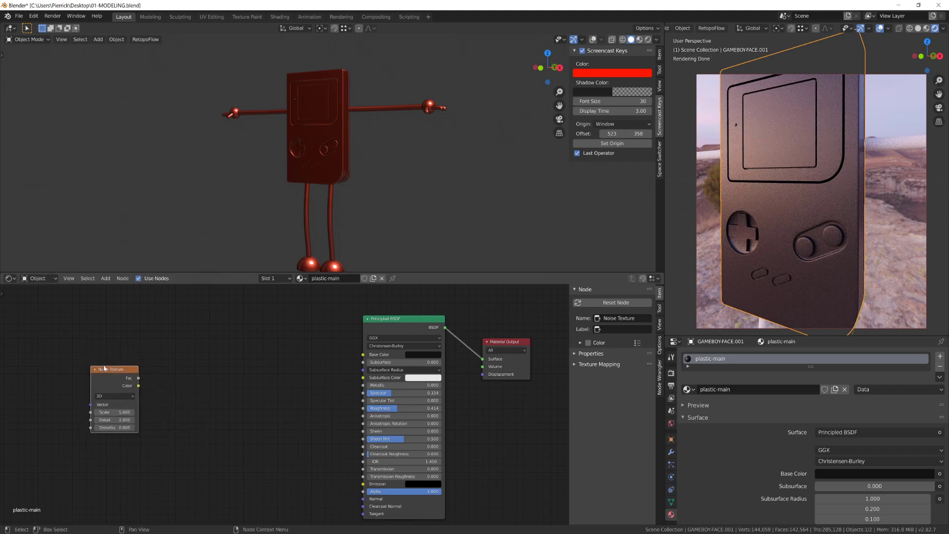
pyautogui.keyDown('ctrl'); pyautogui.keyDown('shift'); pyautogui.click(120, 377); pyautogui.keyUp('shift'); pyautogui.keyUp('ctrl')
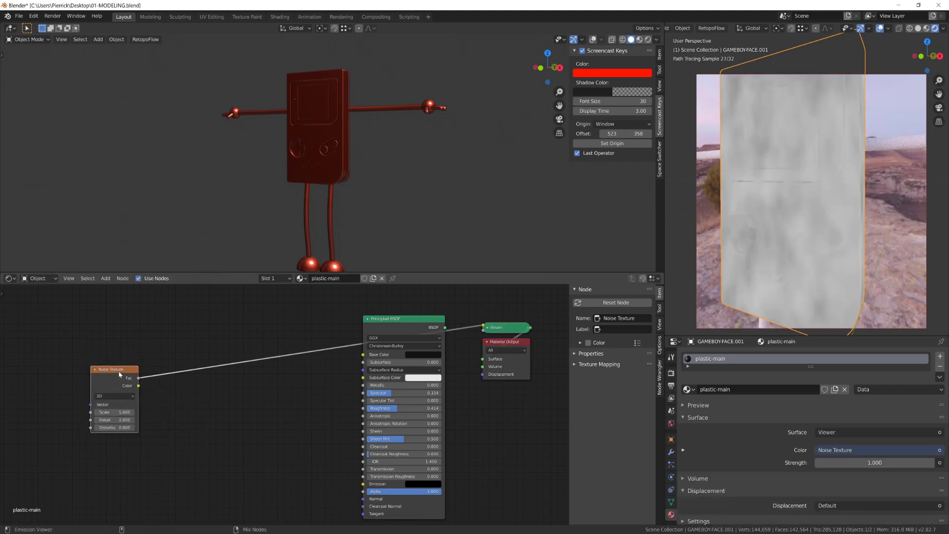
pyautogui.keyDown('ctrl'); pyautogui.keyDown('shift'); pyautogui.click(121, 374); pyautogui.keyUp('shift'); pyautogui.keyUp('ctrl')
pyautogui.keyDown('ctrl'); pyautogui.keyDown('shift'); pyautogui.click(130, 375); pyautogui.keyUp('shift'); pyautogui.keyUp('ctrl')
pyautogui.moveTo(130, 375); pyautogui.dragTo(251, 430)
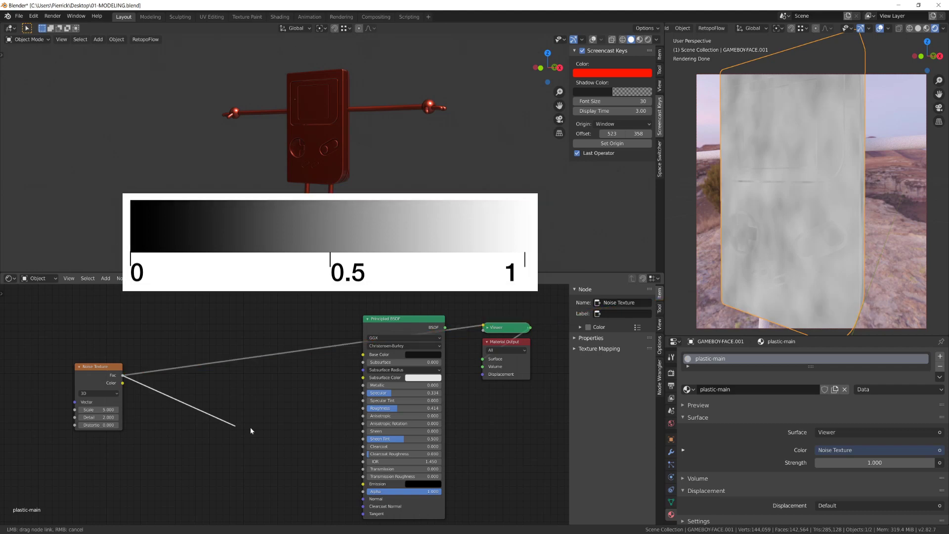
pyautogui.moveTo(250, 427); pyautogui.dragTo(365, 408)
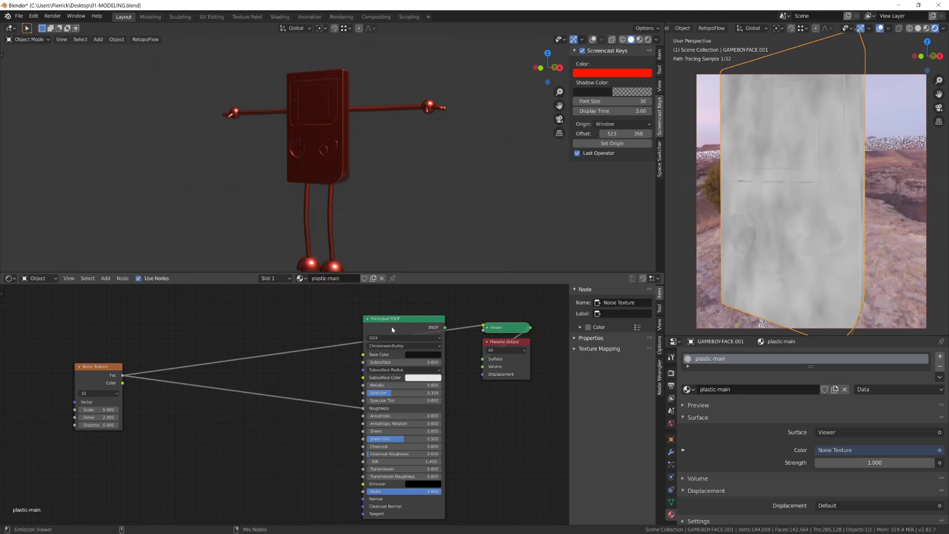
pyautogui.keyDown('ctrl'); pyautogui.keyDown('shift'); pyautogui.click(390, 352); pyautogui.keyUp('shift'); pyautogui.keyUp('ctrl')
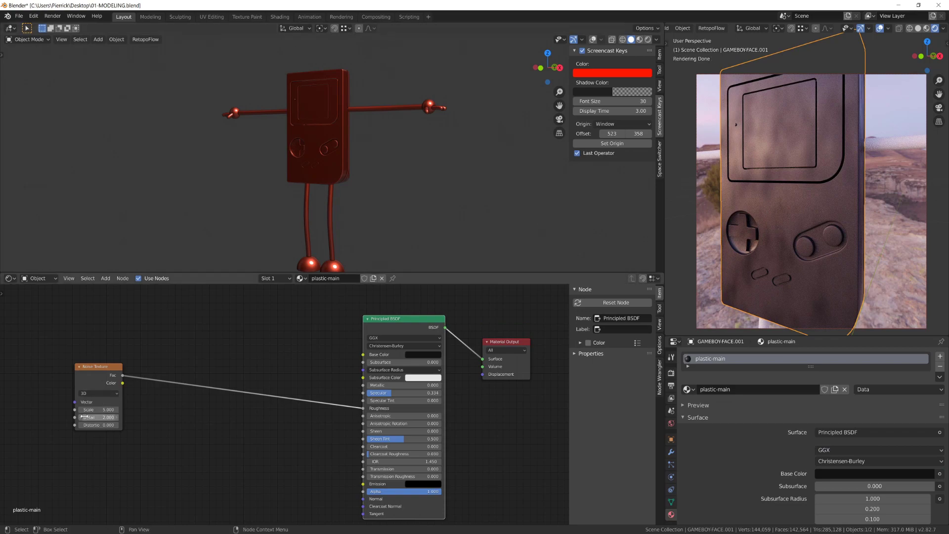
# Raise the noise Detail to 16 and nudge the node further left.
pyautogui.moveTo(86, 417); pyautogui.dragTo(198, 417)
pyautogui.moveTo(102, 370); pyautogui.dragTo(89, 375)
pyautogui.hotkey('shift', 'a')
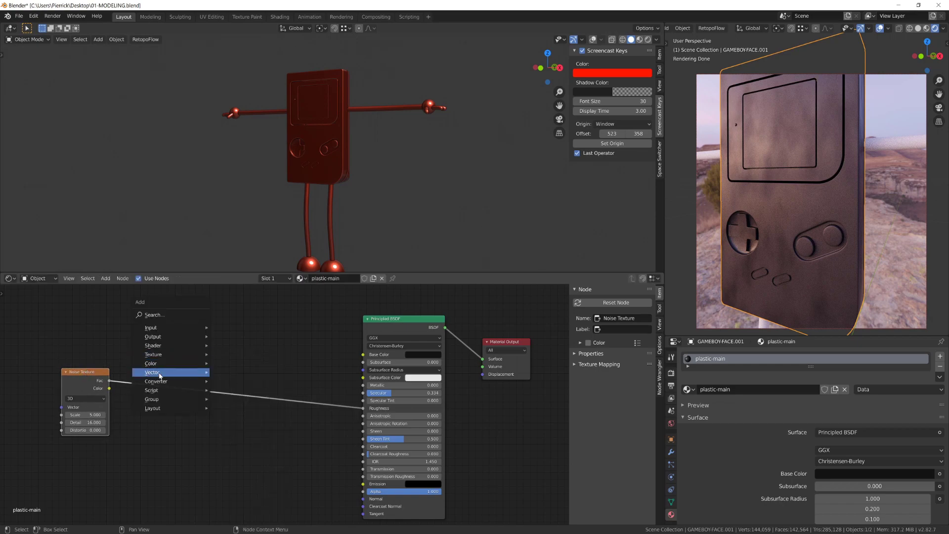
# Insert a ColorRamp between the noise and Roughness and move its stops for contrast.
pyautogui.moveTo(158, 381)
pyautogui.click(232, 393)
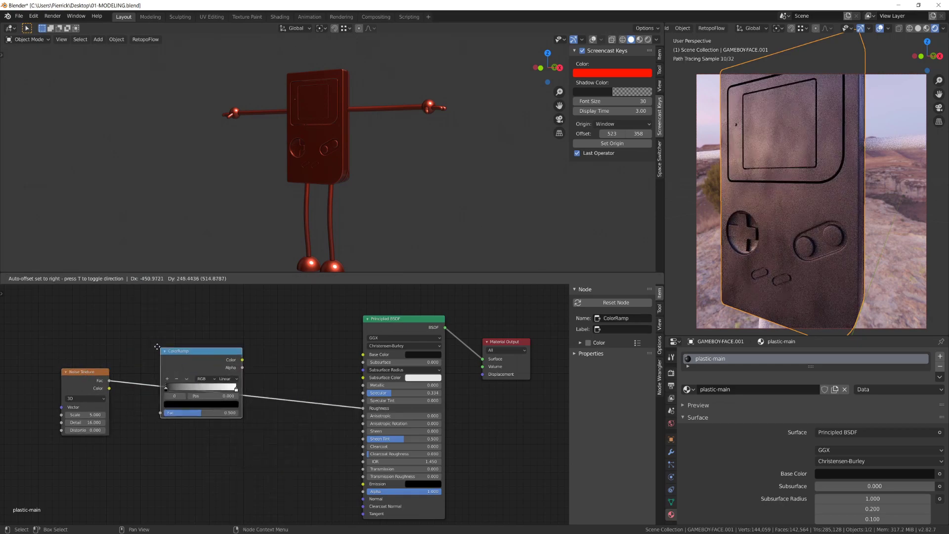
pyautogui.click(140, 341)
pyautogui.moveTo(151, 383); pyautogui.dragTo(177, 390)
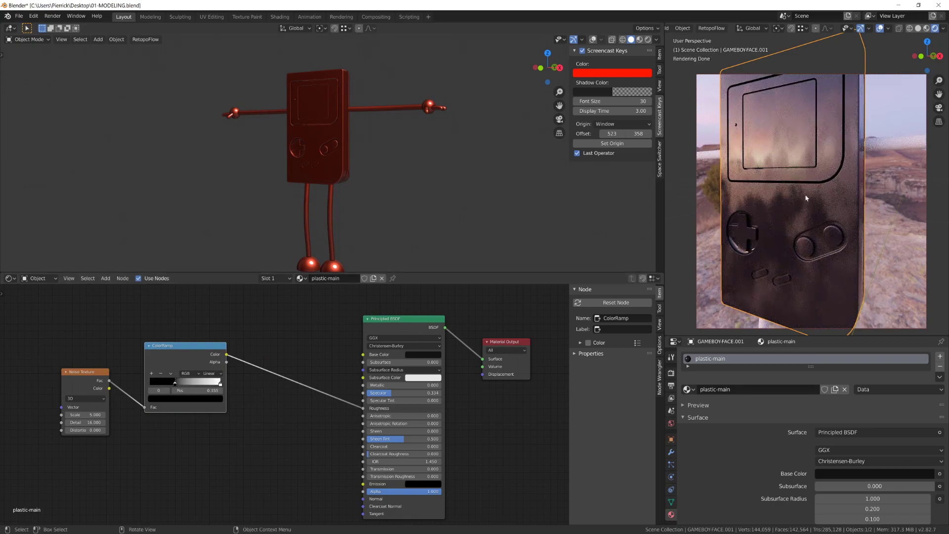
pyautogui.moveTo(220, 384); pyautogui.dragTo(183, 384)
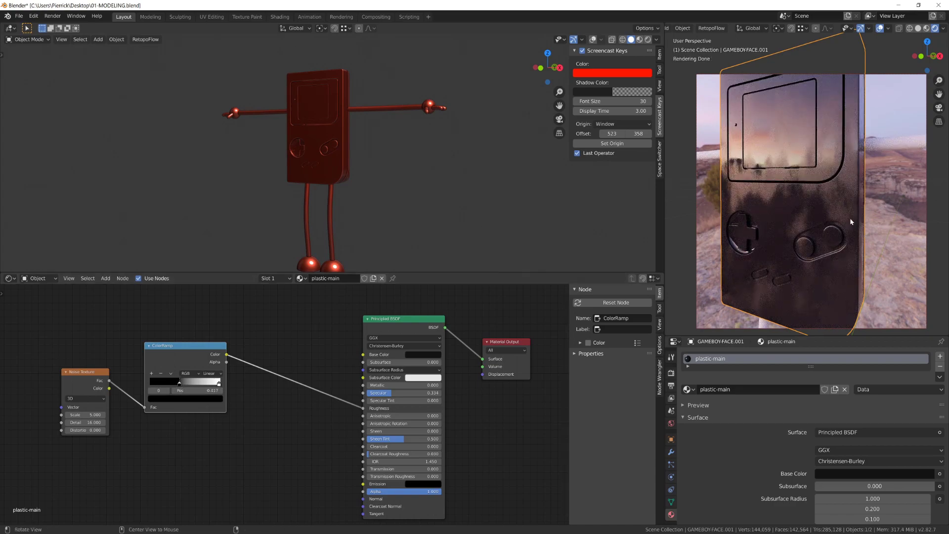
# Brighten the black ramp stop to mid grey and lower the white stop's value to about 0.521.
pyautogui.moveTo(821, 198); pyautogui.dragTo(859, 215, button='middle')
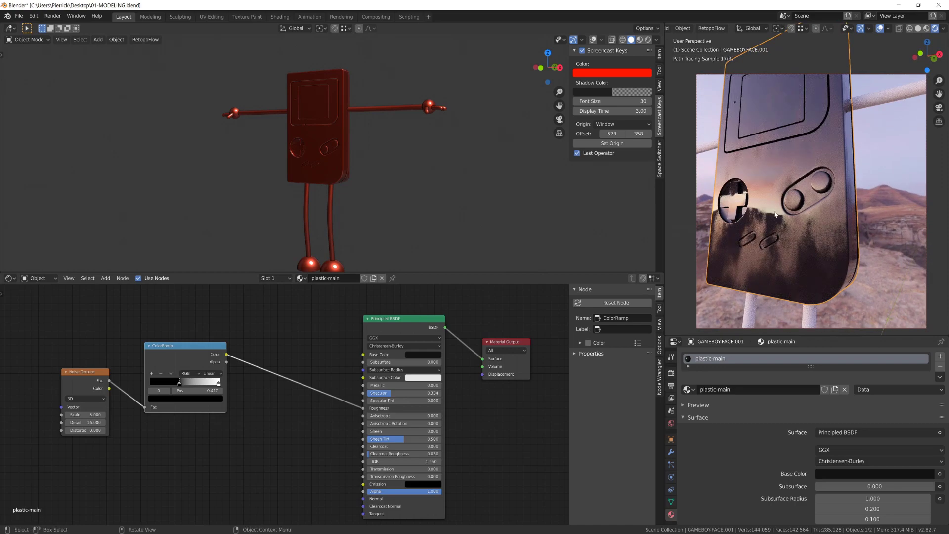
pyautogui.click(179, 398)
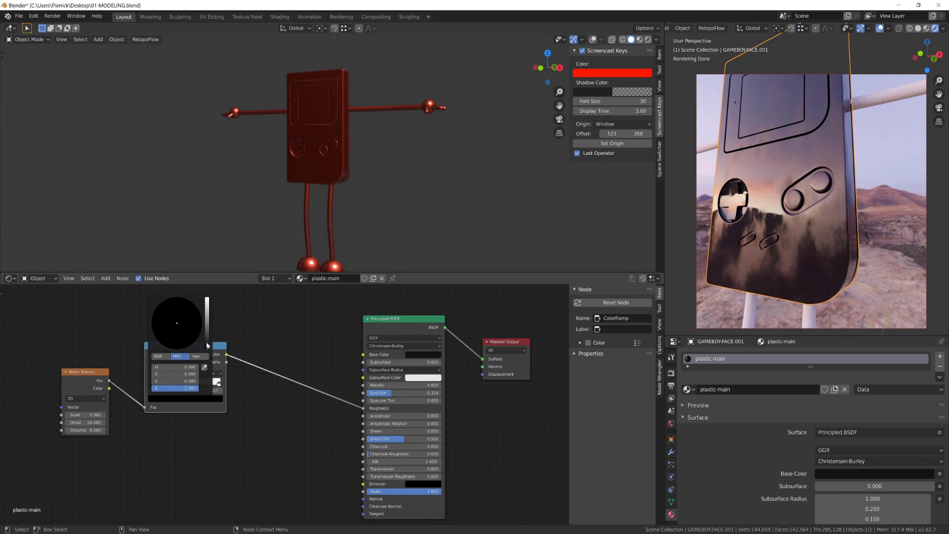
pyautogui.moveTo(207, 346); pyautogui.dragTo(210, 315)
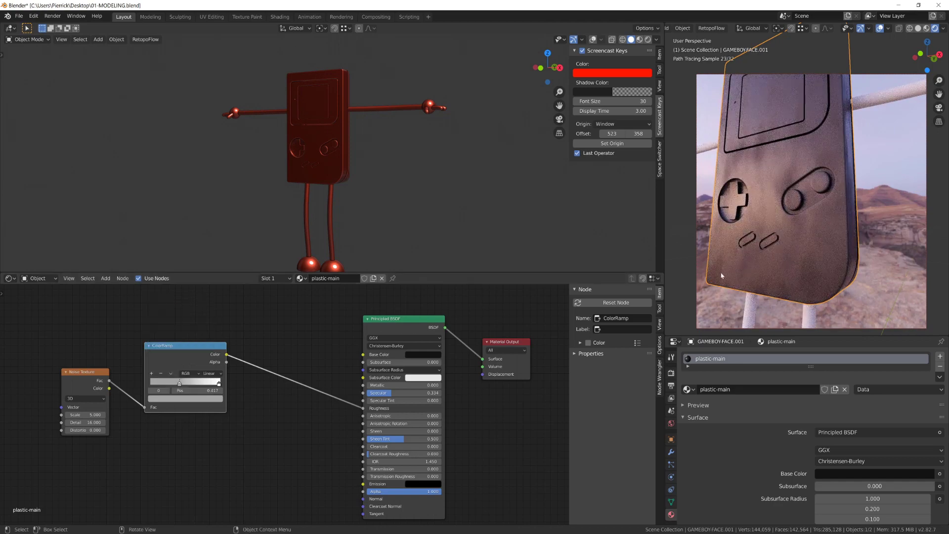
pyautogui.moveTo(721, 276); pyautogui.dragTo(785, 282, button='middle')
pyautogui.scroll(1, 314, 395)
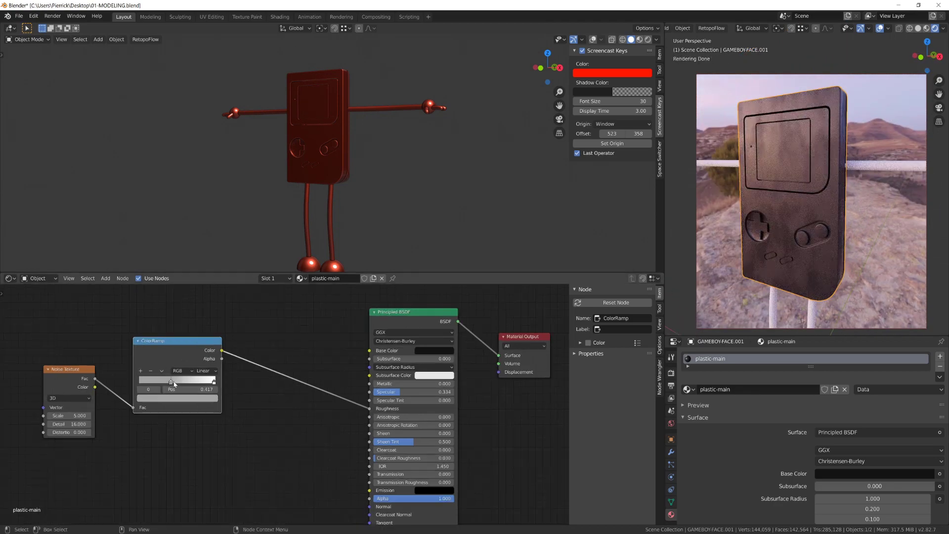
pyautogui.click(171, 398)
pyautogui.moveTo(201, 312); pyautogui.dragTo(200, 315)
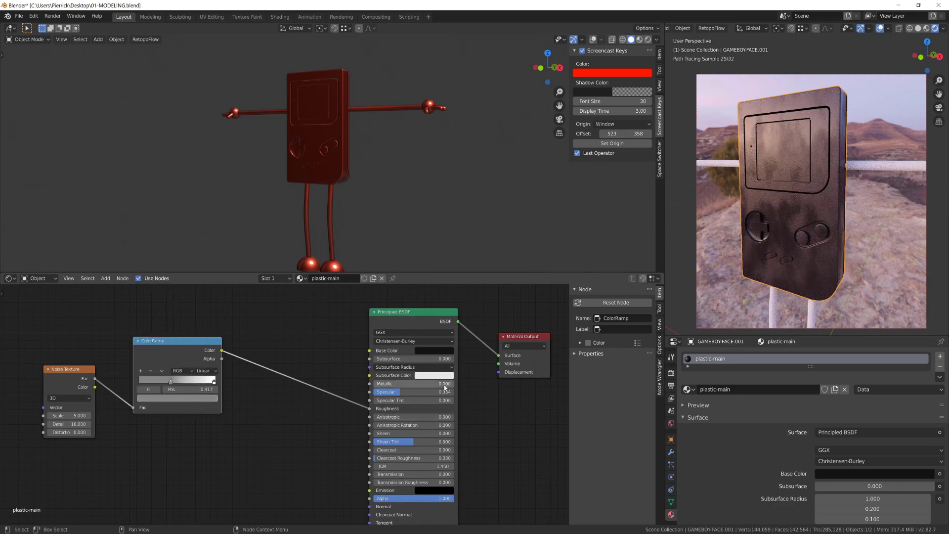
pyautogui.click(442, 350)
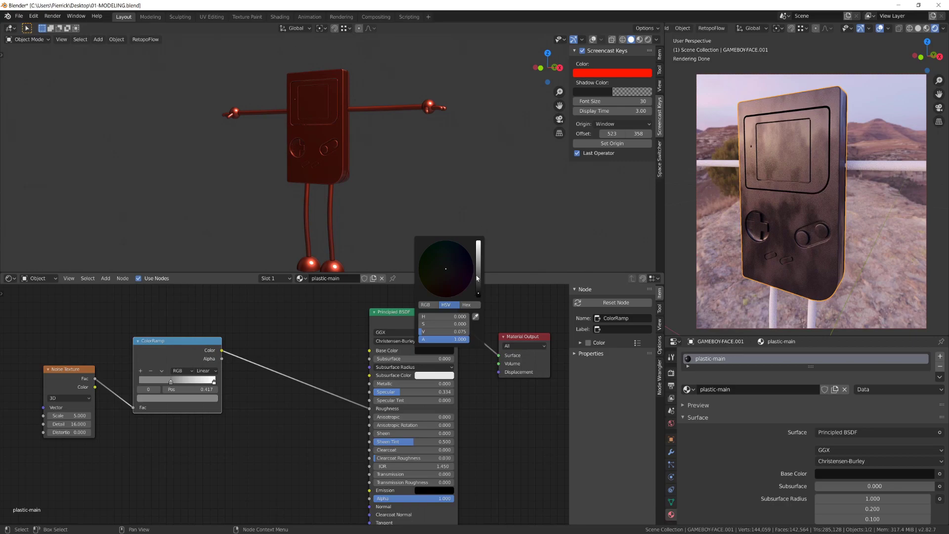
# Set the base colour Value to 0.905 and move the ColorRamp and Noise Texture nodes right.
pyautogui.click(478, 246)
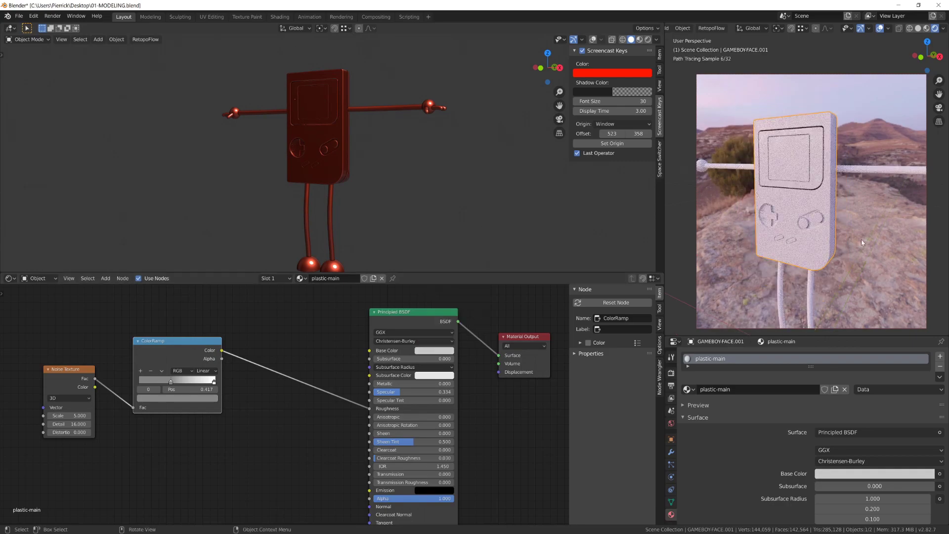
pyautogui.moveTo(861, 239); pyautogui.dragTo(823, 250, button='middle')
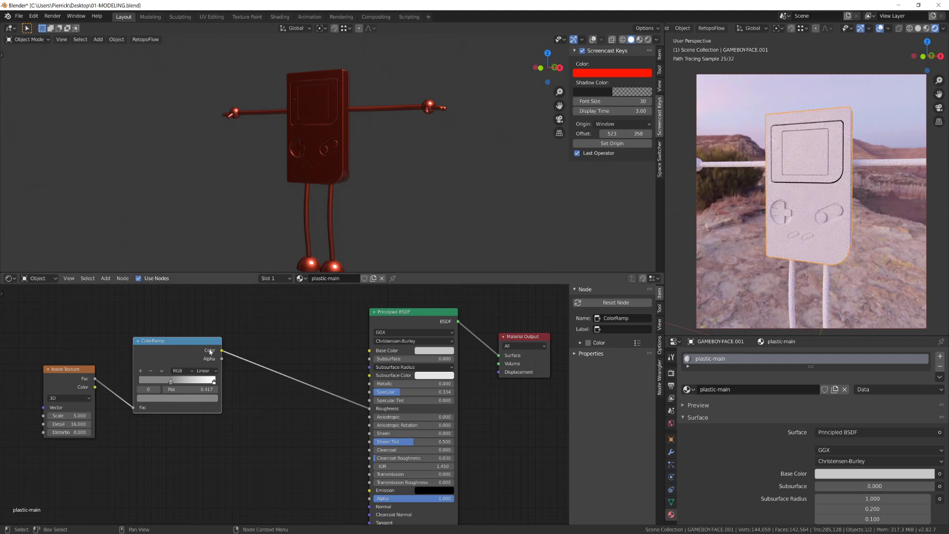
pyautogui.moveTo(210, 352); pyautogui.dragTo(272, 384)
pyautogui.moveTo(74, 375); pyautogui.dragTo(278, 410)
pyautogui.keyDown('shift'); pyautogui.click(212, 382); pyautogui.keyUp('shift')
# Box-select the noise, ColorRamp and shader nodes and enlarge the material slot list.
pyautogui.scroll(-3, 247, 316)
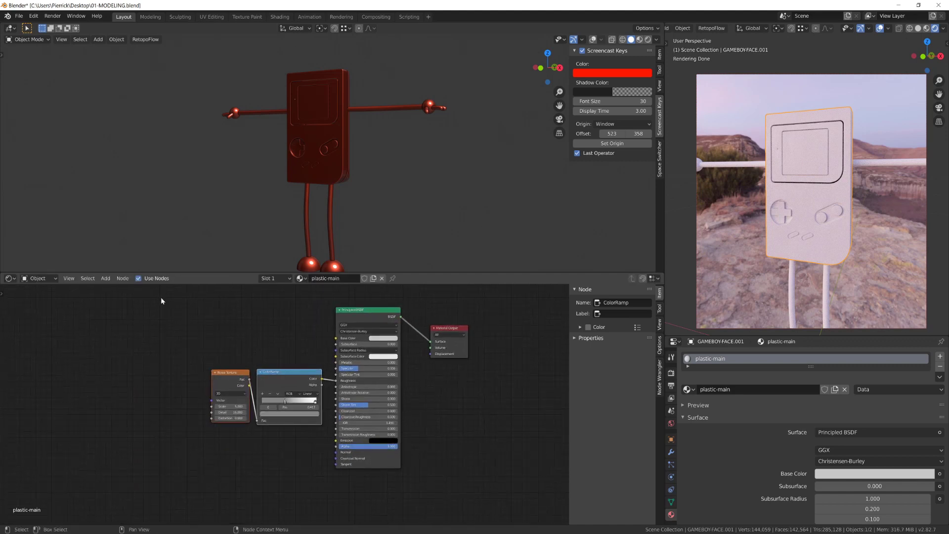
pyautogui.moveTo(166, 300); pyautogui.dragTo(404, 476)
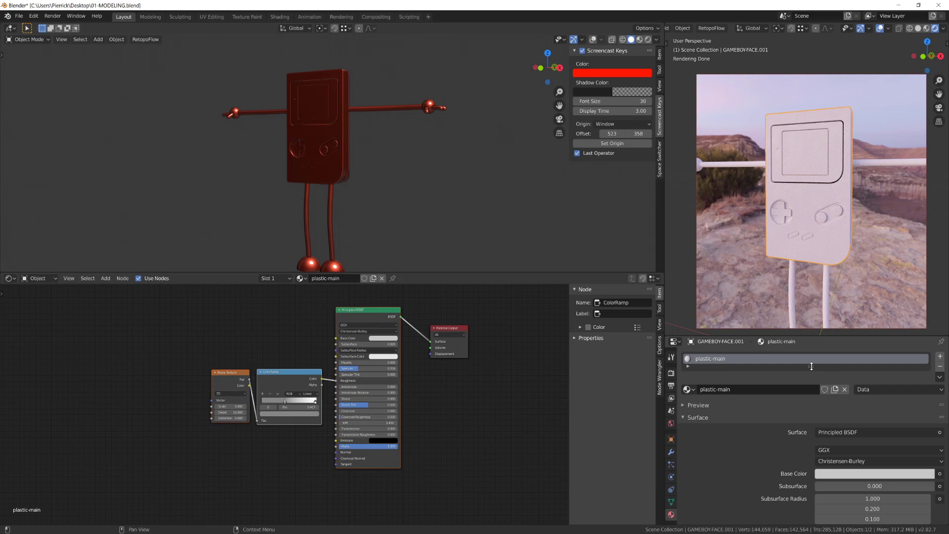
pyautogui.moveTo(811, 366); pyautogui.dragTo(810, 398)
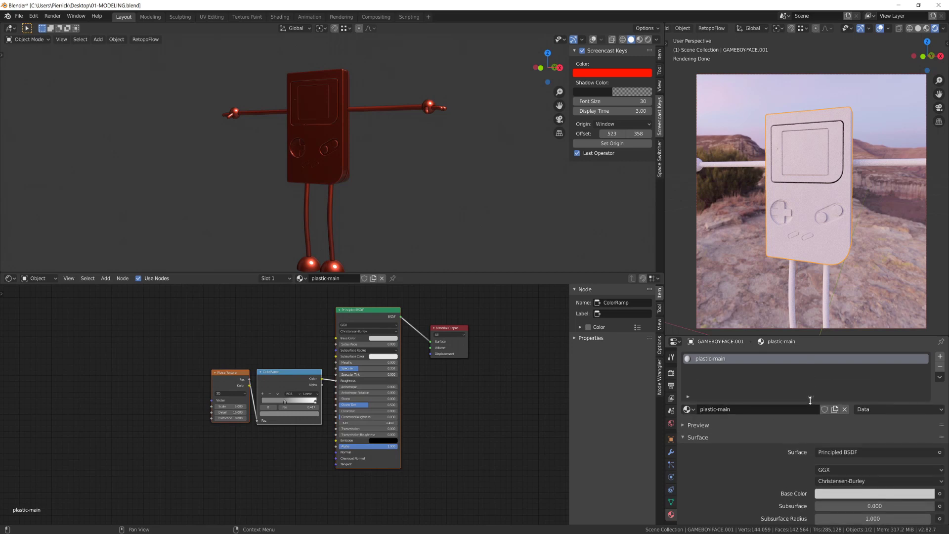
# Add a second material slot with a copy of plastic-main named plastic-black.
pyautogui.click(940, 356)
pyautogui.click(688, 412)
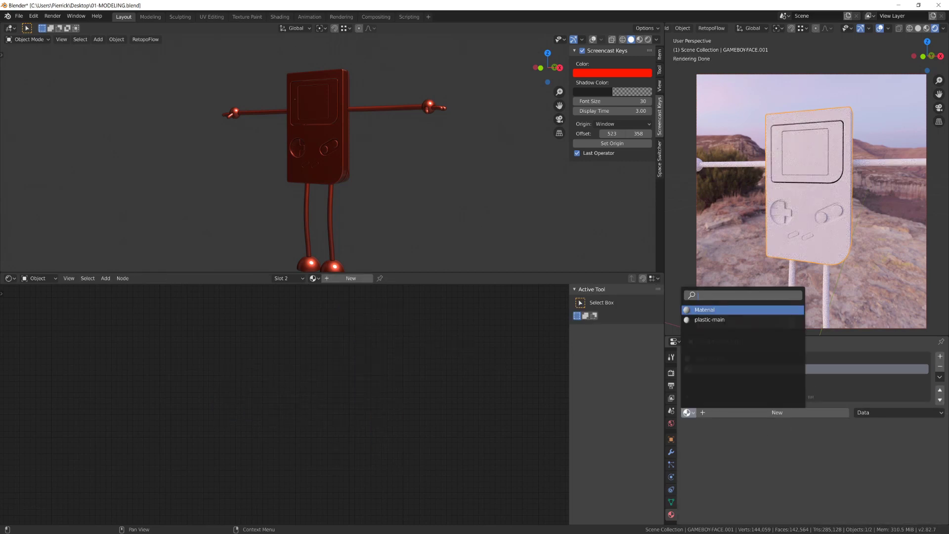
pyautogui.click(709, 319)
pyautogui.click(835, 413)
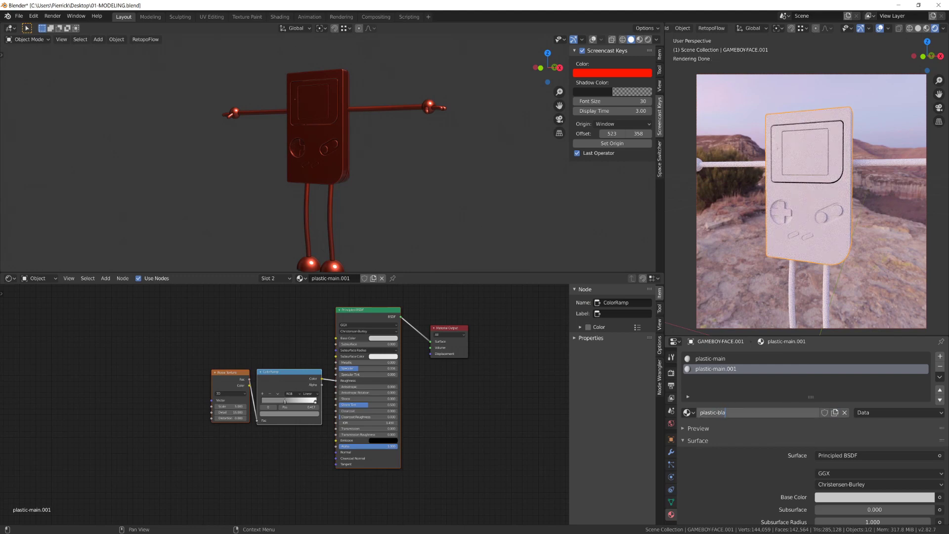
pyautogui.press('Return')
# Bring up the grey Nintendo Game Boy reference image in the browser.
pyautogui.scroll(-2, 363, 123)
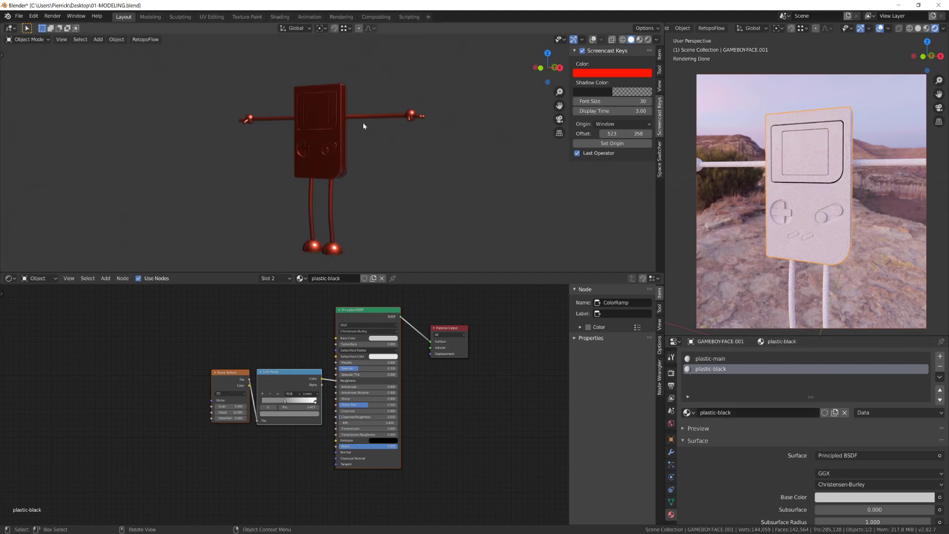
pyautogui.moveTo(362, 123); pyautogui.dragTo(380, 147, button='middle')
pyautogui.scroll(1, 420, 188)
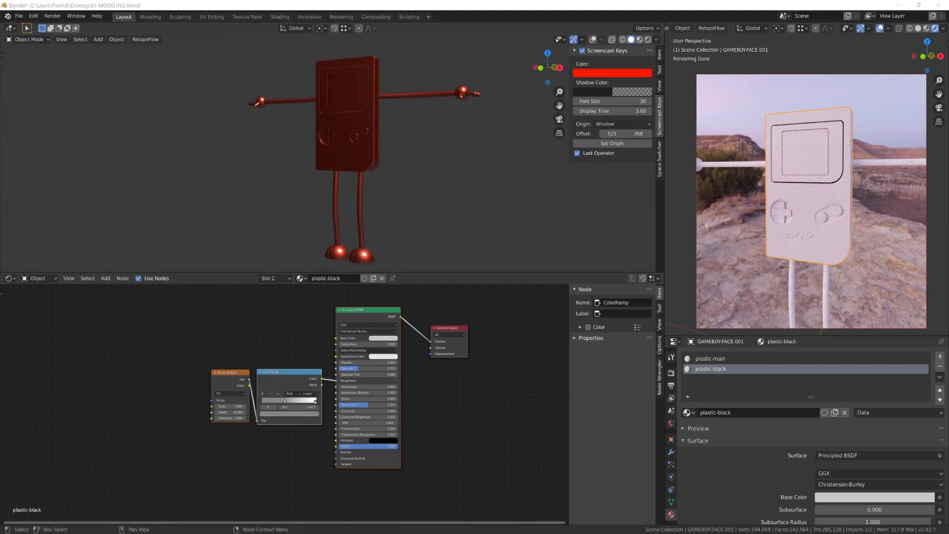
pyautogui.click(143, 507)
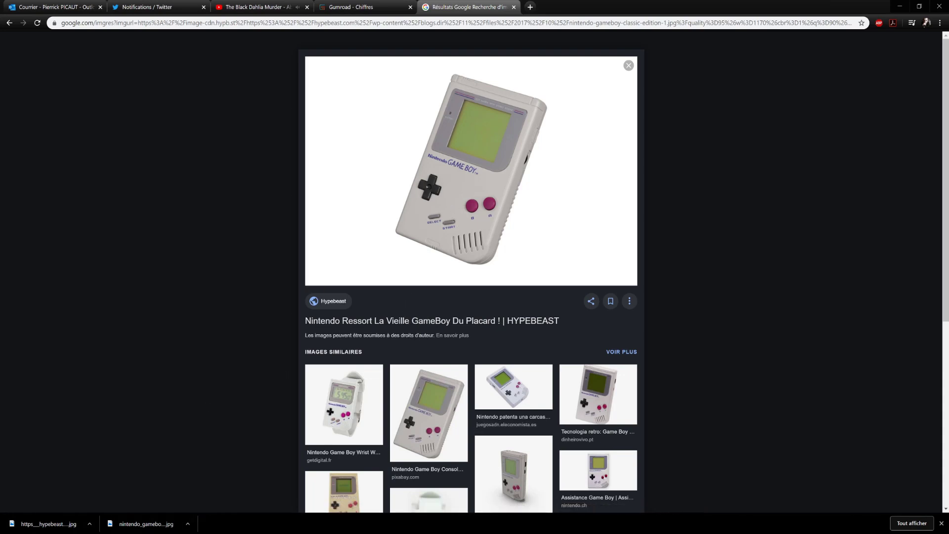
# Set the solid viewport to Object colour with Studio lighting.
pyautogui.hotkey('alt', 'Tab')
pyautogui.click(649, 141)
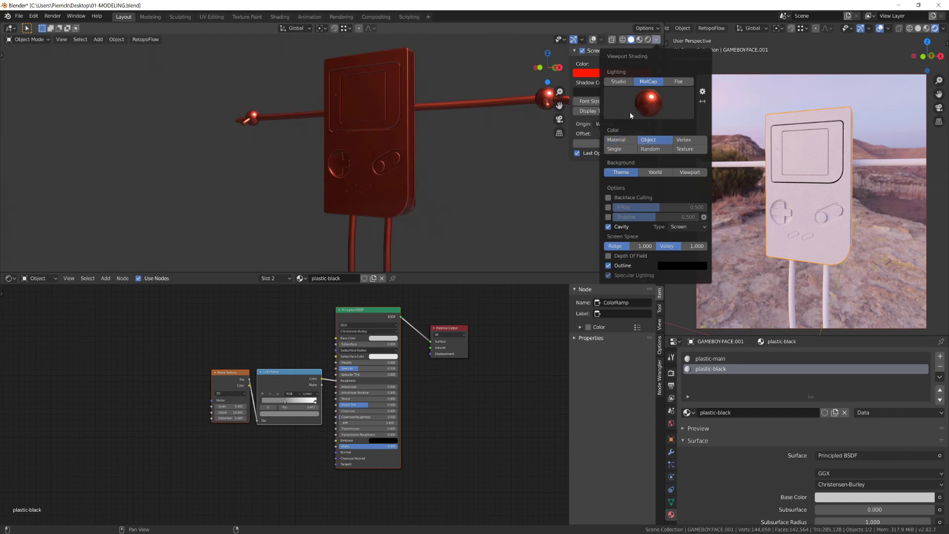
pyautogui.click(624, 84)
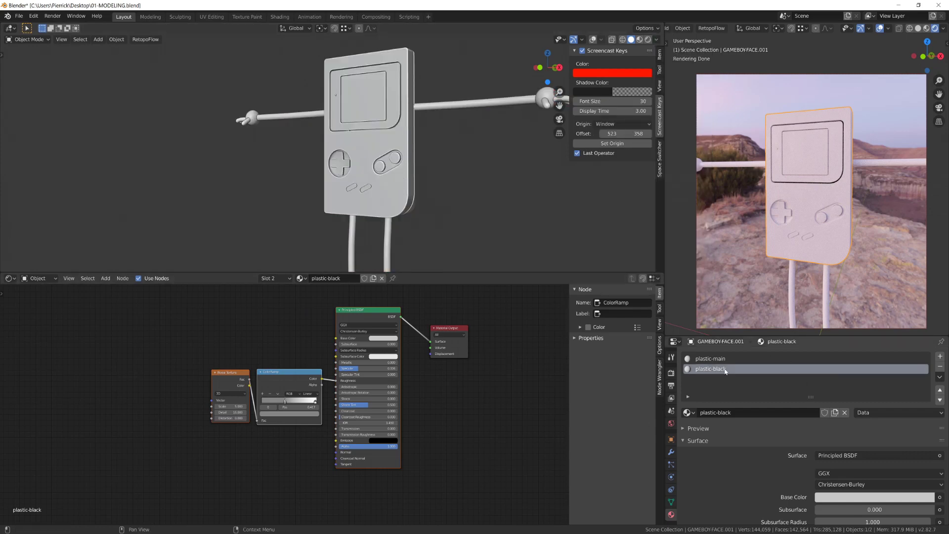
# Select the plastic-main slot and edit its Viewport Display colour.
pyautogui.click(711, 358)
pyautogui.click(690, 438)
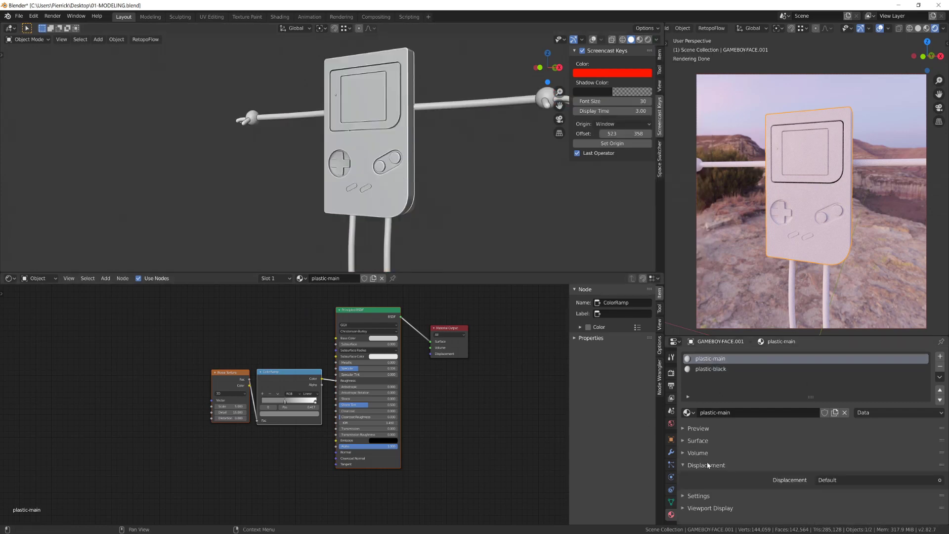
pyautogui.click(687, 465)
pyautogui.click(695, 489)
pyautogui.scroll(-3, 752, 495)
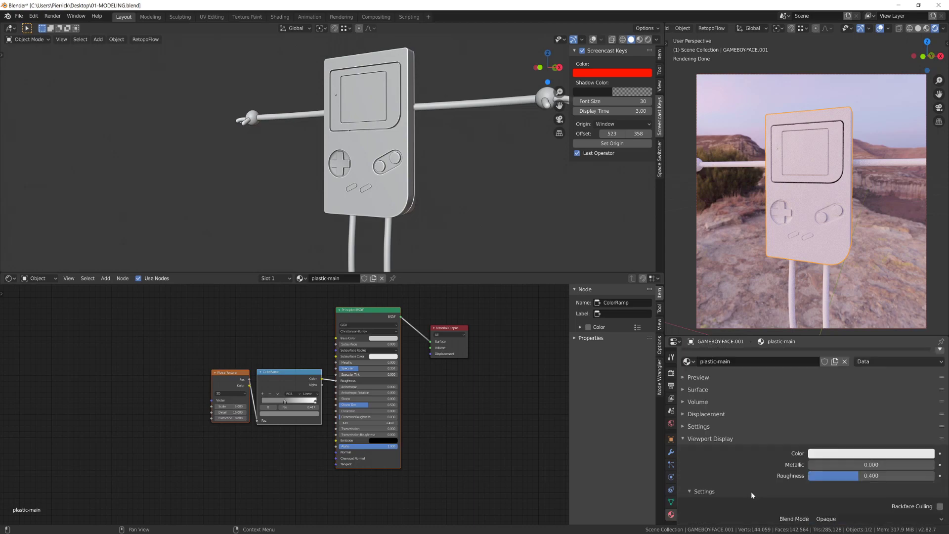
pyautogui.click(833, 452)
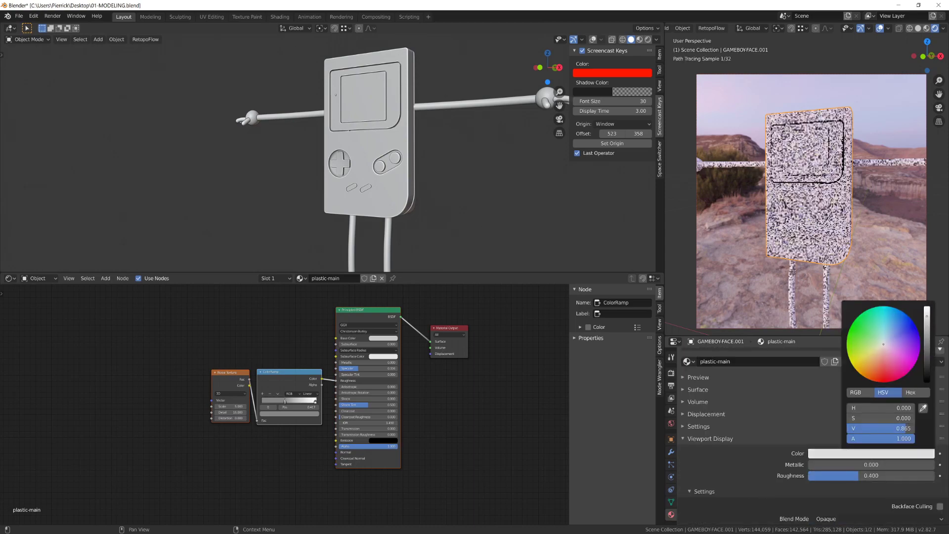
# Turn overlays back on and select the D-pad in Edit Mode on the Game Boy face.
pyautogui.scroll(2, 361, 183)
pyautogui.press('Tab')
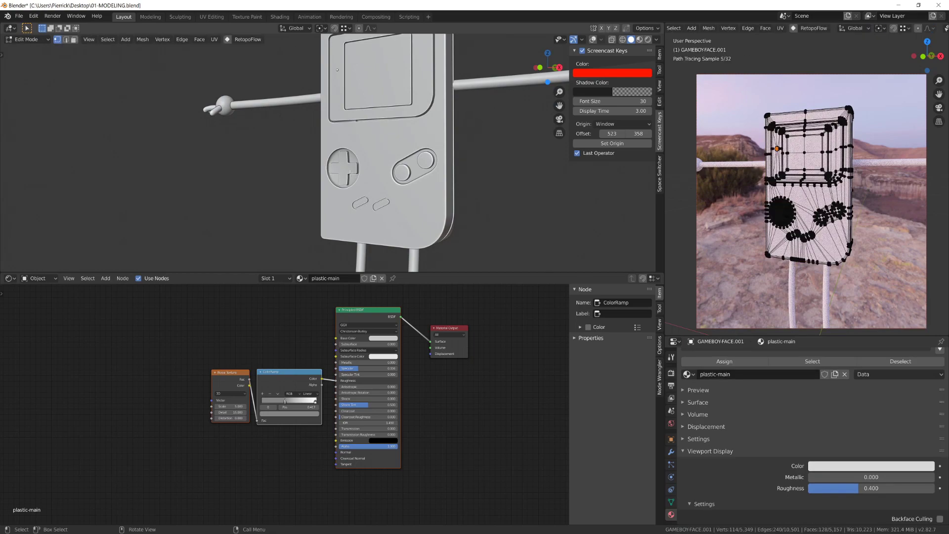
pyautogui.press('Tab')
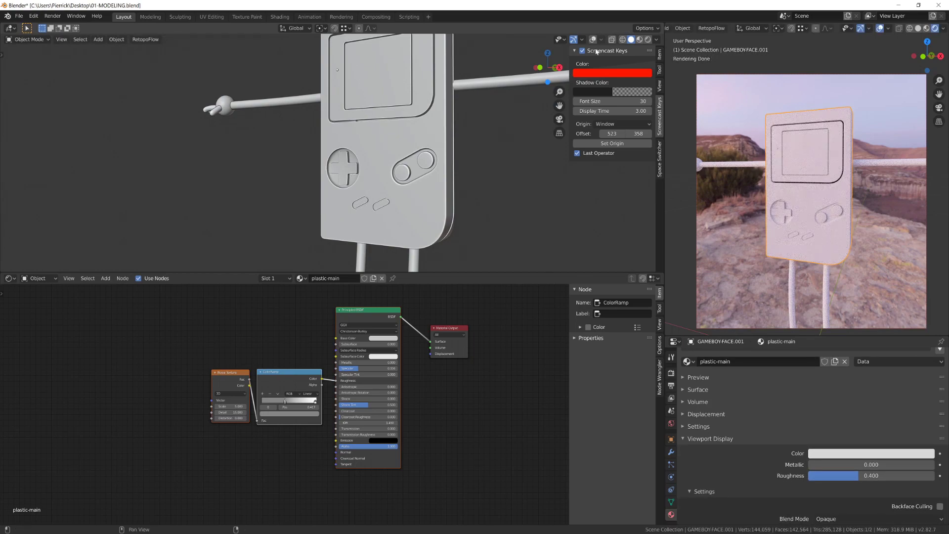
pyautogui.click(593, 40)
pyautogui.press('Tab')
pyautogui.press('a')
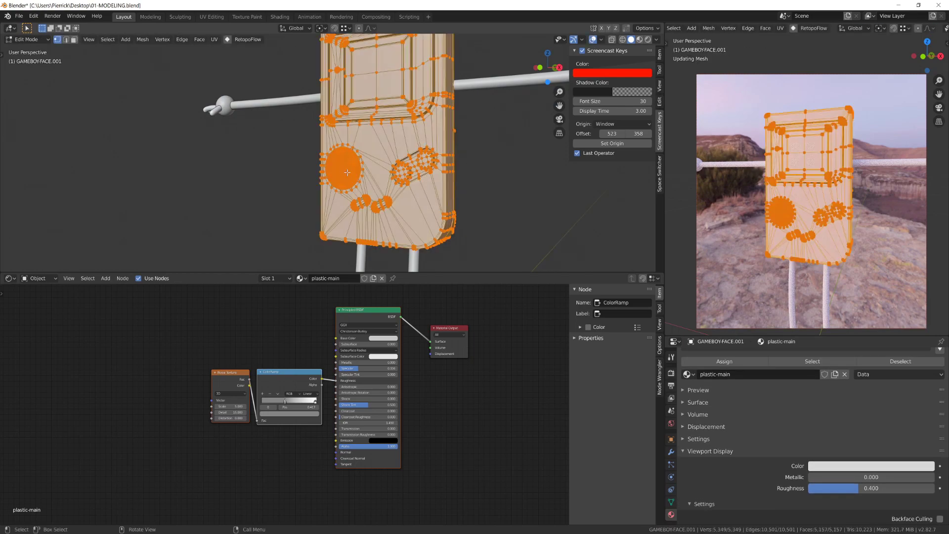
pyautogui.hotkey('alt', 'a')
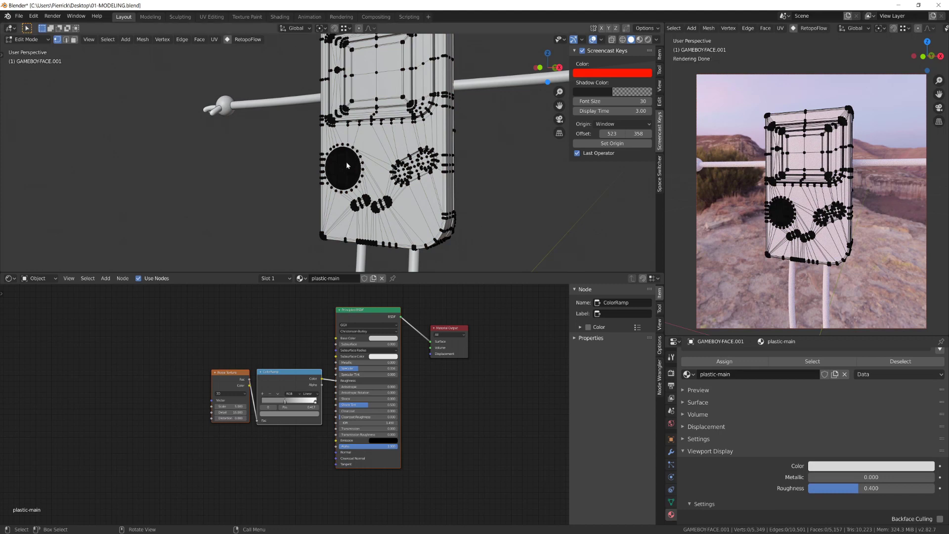
pyautogui.press('l')
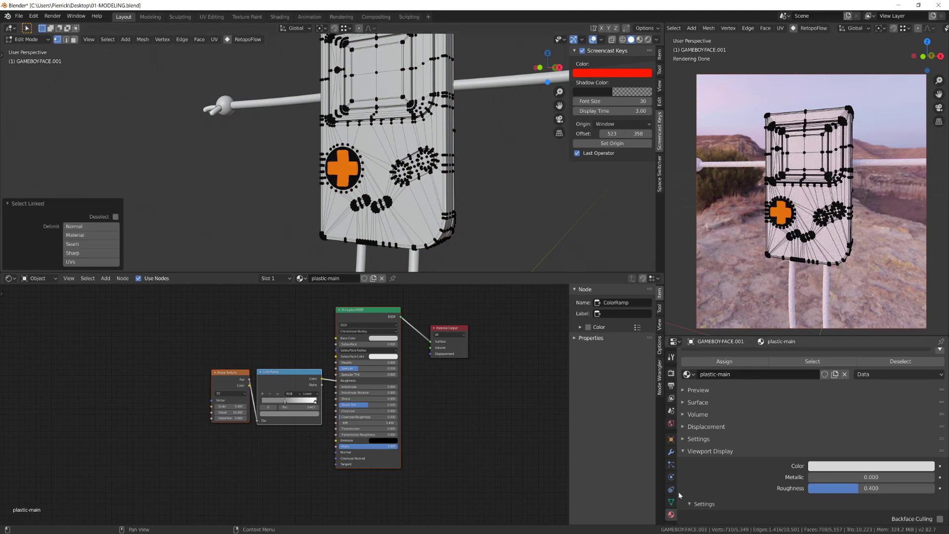
# Assign plastic-black to the D-pad and give it a near-black viewport colour.
pyautogui.scroll(-2, 682, 480)
pyautogui.scroll(5, 701, 460)
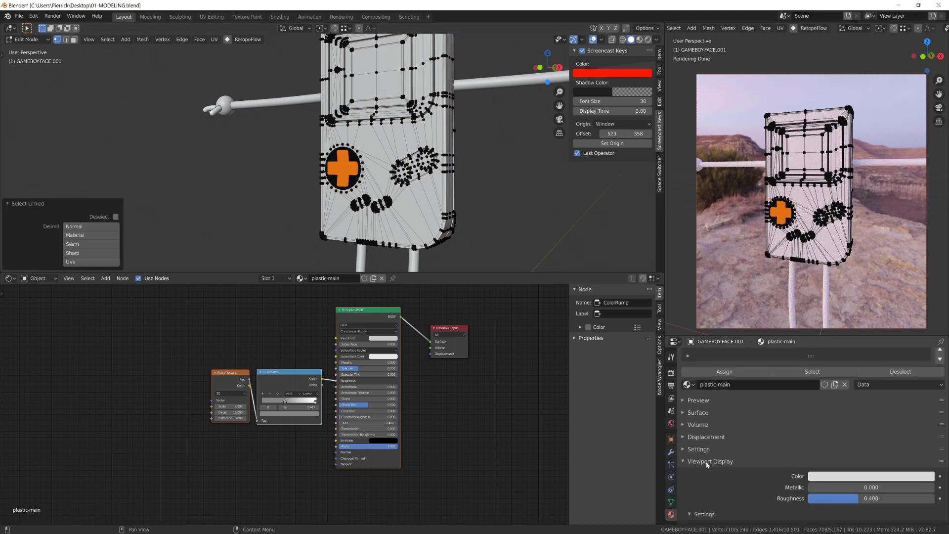
pyautogui.click(710, 369)
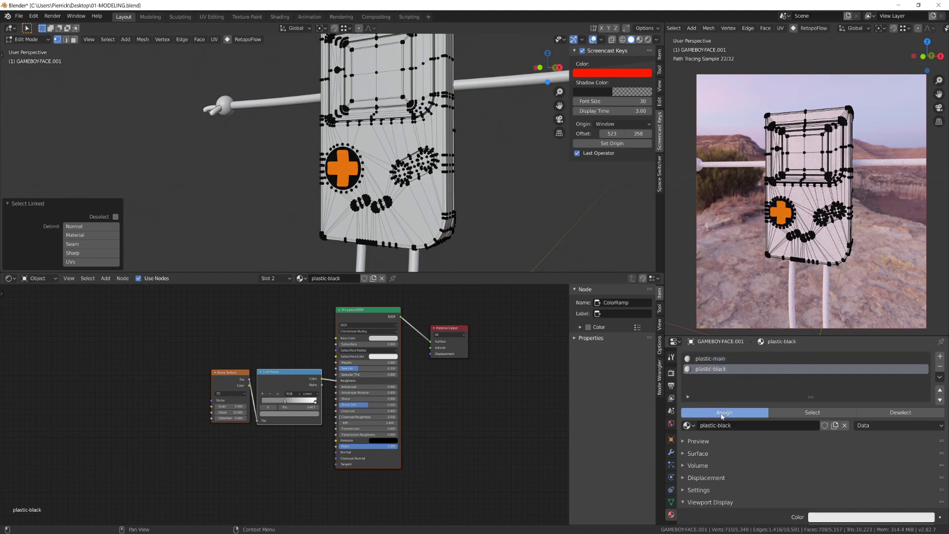
pyautogui.click(723, 414)
pyautogui.scroll(-5, 733, 474)
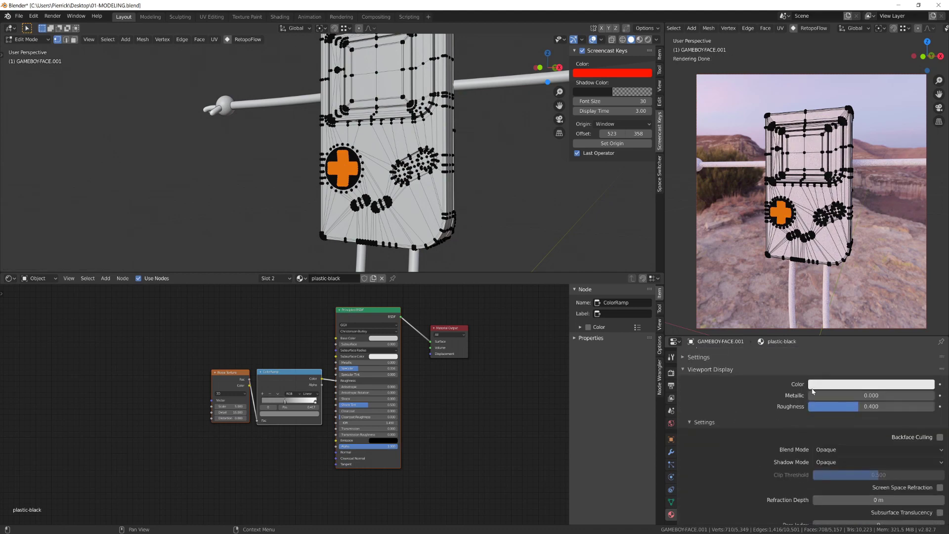
pyautogui.click(820, 384)
pyautogui.moveTo(926, 270); pyautogui.dragTo(926, 298)
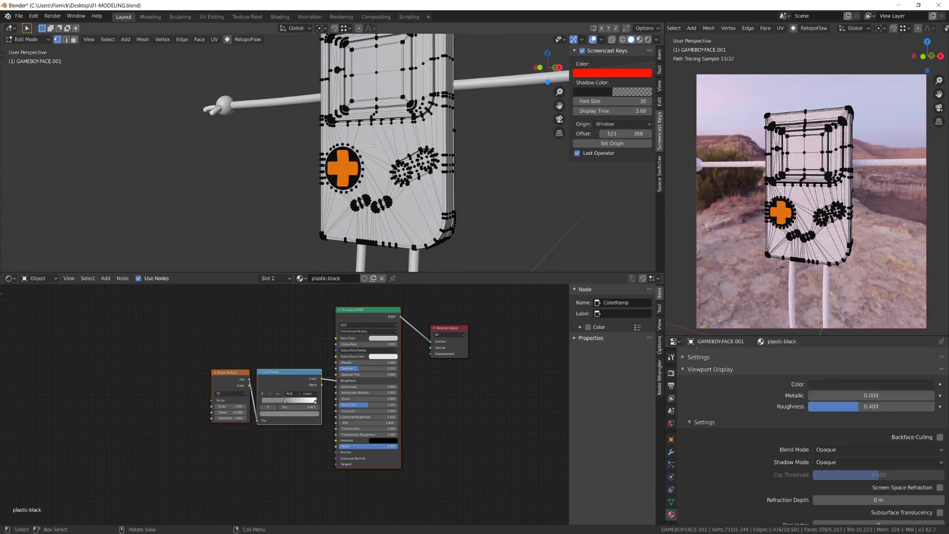
# Reassign plastic-black to the D-pad in Edit Mode and return to Object Mode.
pyautogui.press('Tab')
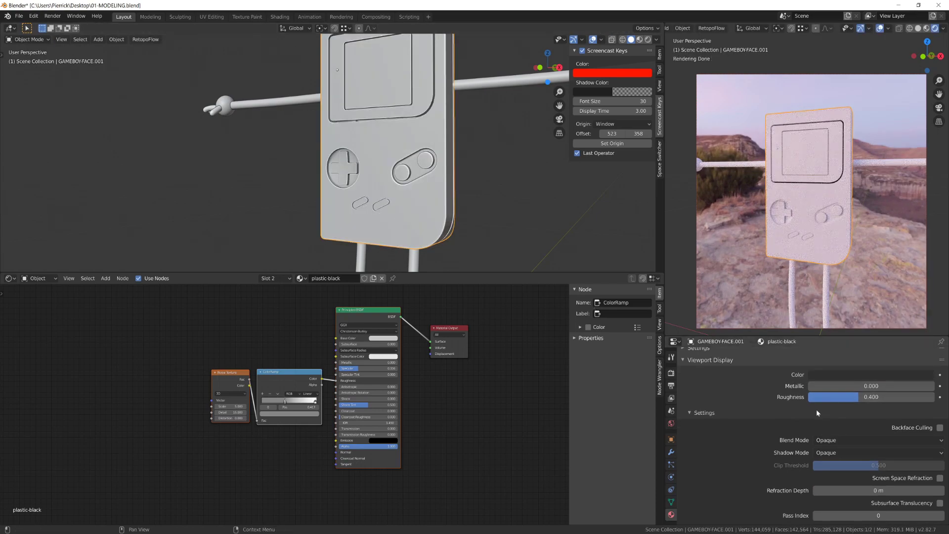
pyautogui.scroll(6, 809, 419)
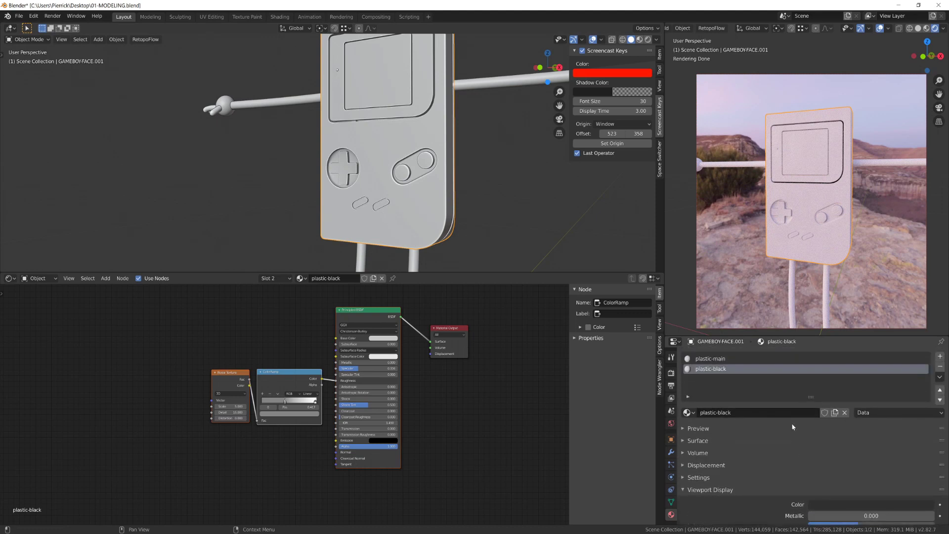
pyautogui.press('Tab')
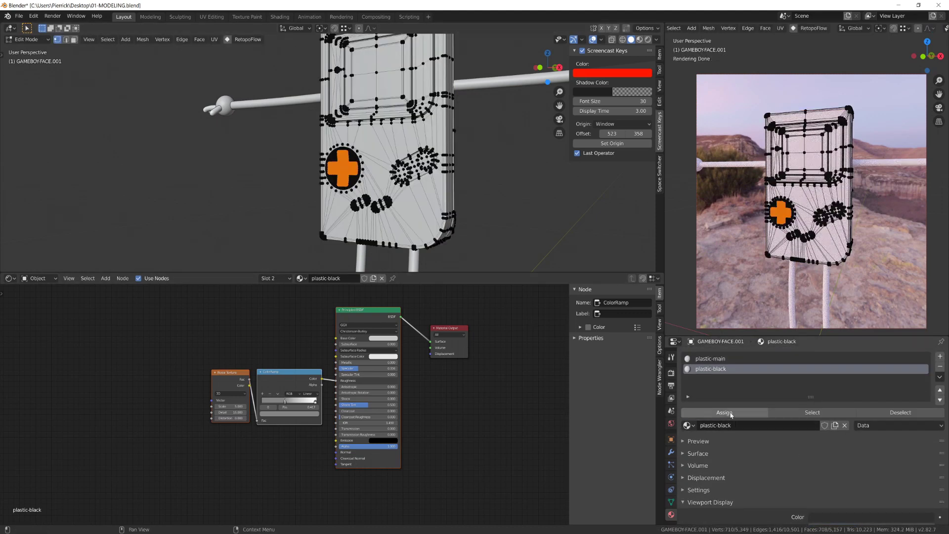
pyautogui.click(724, 412)
pyautogui.press('Tab')
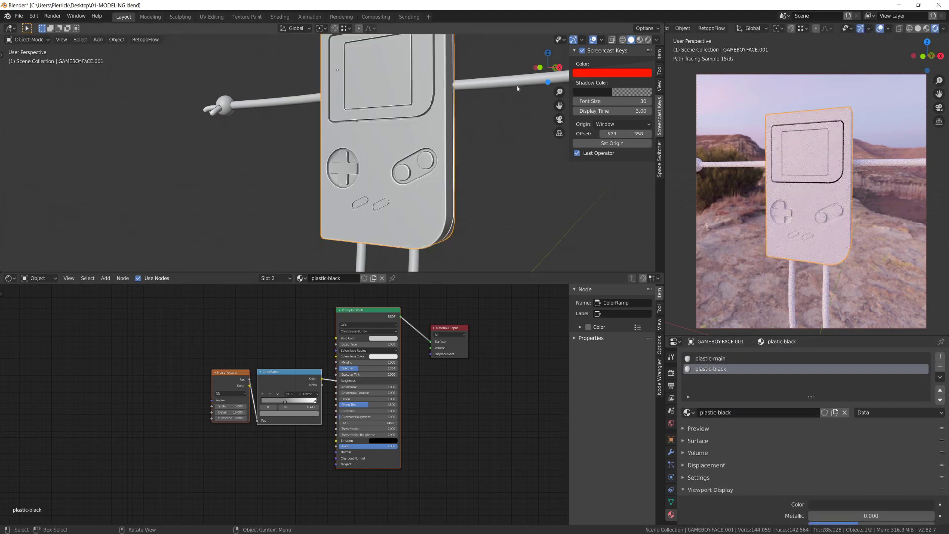
# Switch the solid view colouring to Material and frame the whole character.
pyautogui.click(656, 40)
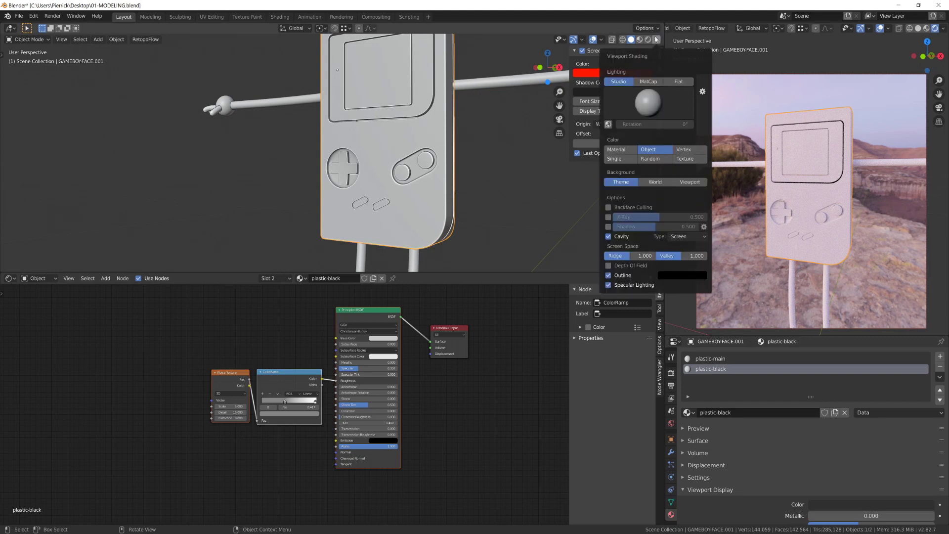
pyautogui.click(628, 151)
pyautogui.scroll(-4, 410, 236)
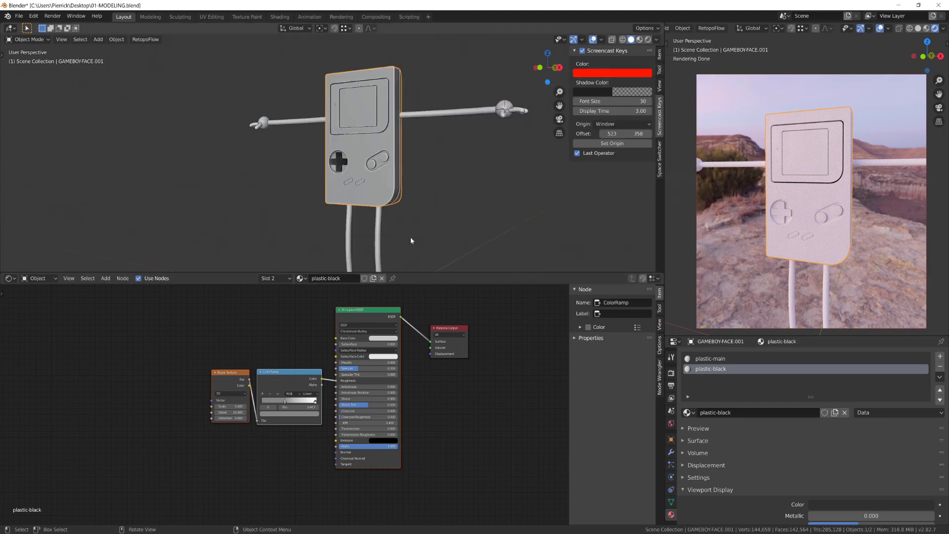
pyautogui.press('Tab')
pyautogui.press('Tab')
# Give the LIMBS object the plastic-black material.
pyautogui.click(420, 121)
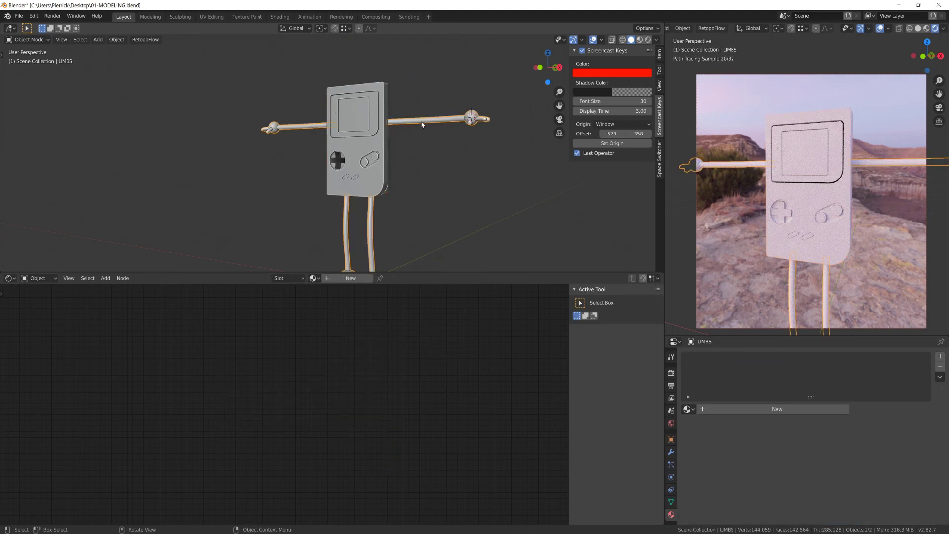
pyautogui.click(686, 409)
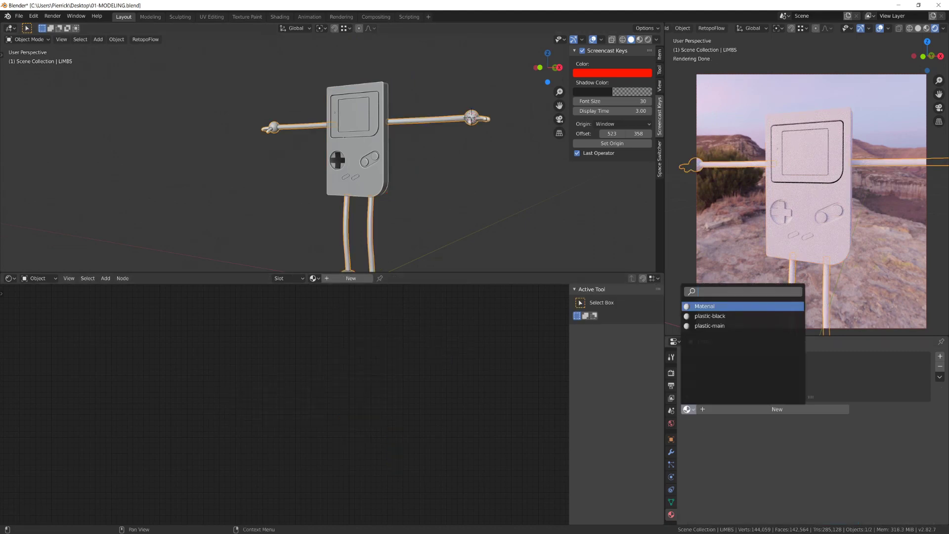
pyautogui.click(710, 315)
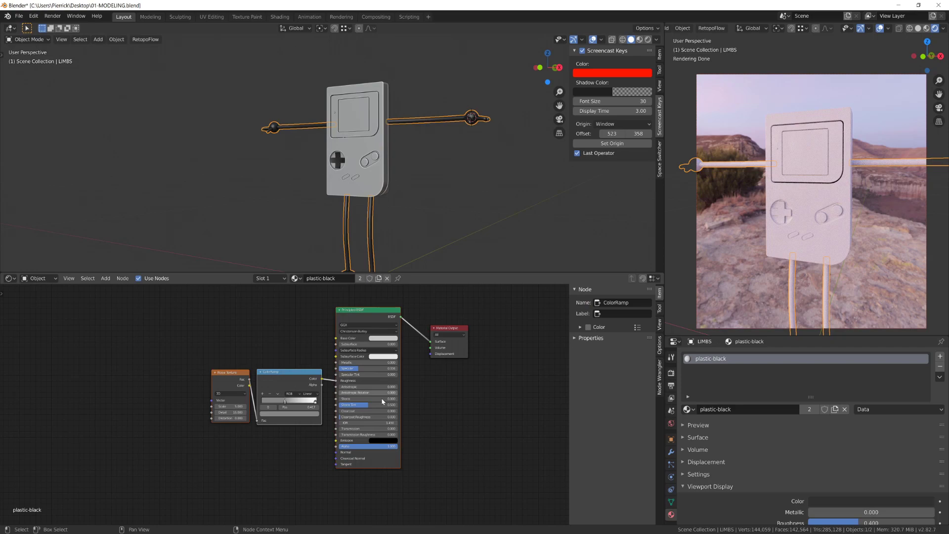
# Drop the plastic-black Base Color value to zero and check the black feet in the render preview.
pyautogui.scroll(2, 382, 401)
pyautogui.click(410, 321)
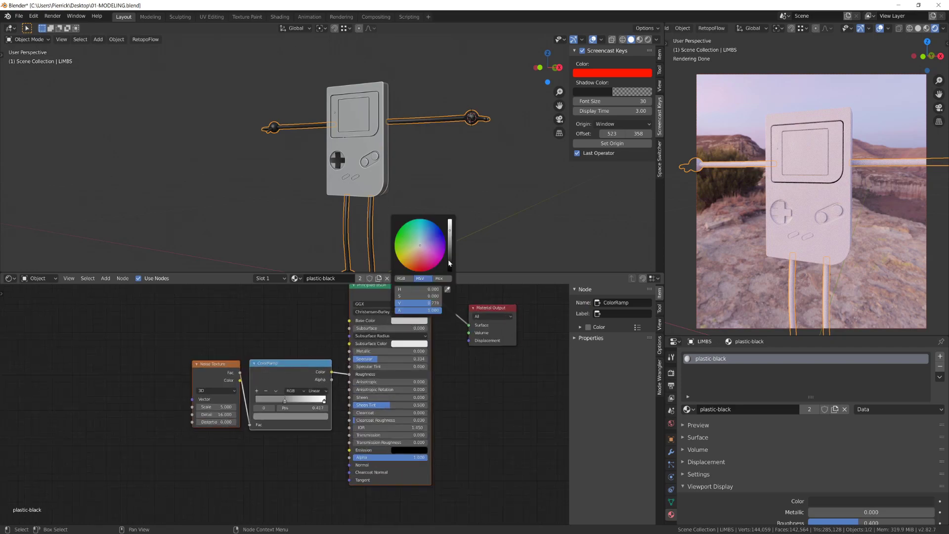
pyautogui.moveTo(448, 259); pyautogui.dragTo(449, 269)
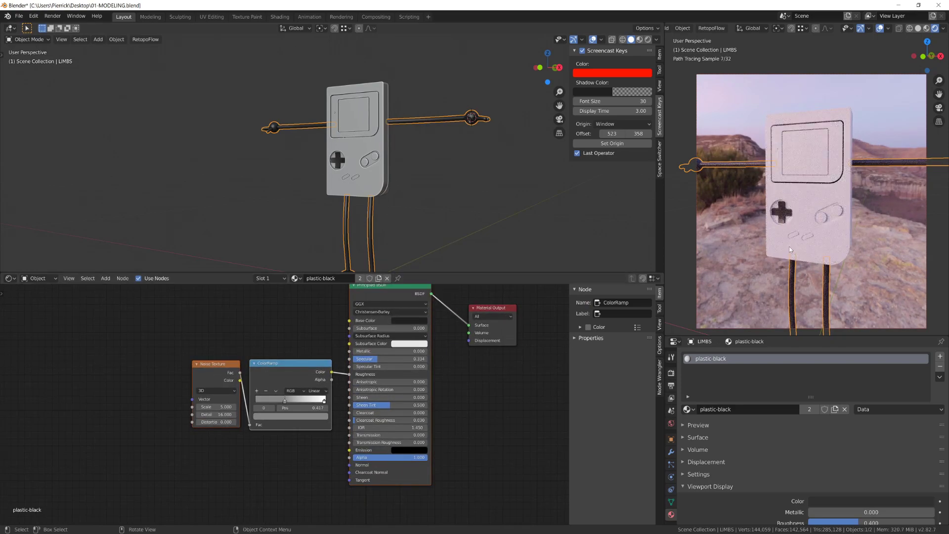
pyautogui.moveTo(852, 226)
pyautogui.keyDown('shift'); pyautogui.mouseDown(button='middle')
pyautogui.moveTo(819, 177)
pyautogui.moveTo(804, 223)
pyautogui.moveTo(773, 184)
pyautogui.mouseUp(button='middle'); pyautogui.keyUp('shift')
pyautogui.scroll(5, 286, 170)
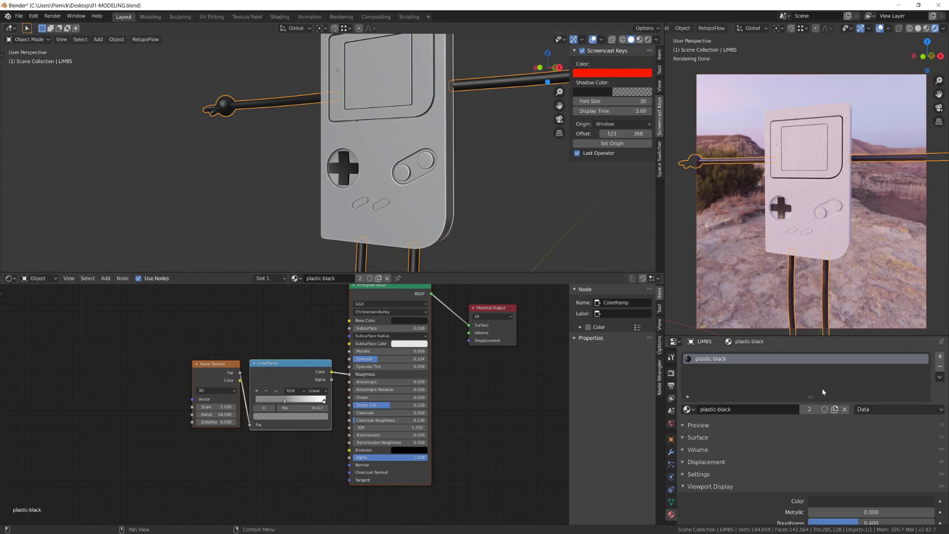
# Add a new body material slot named rubber-black with a dark grey viewport colour.
pyautogui.click(417, 178)
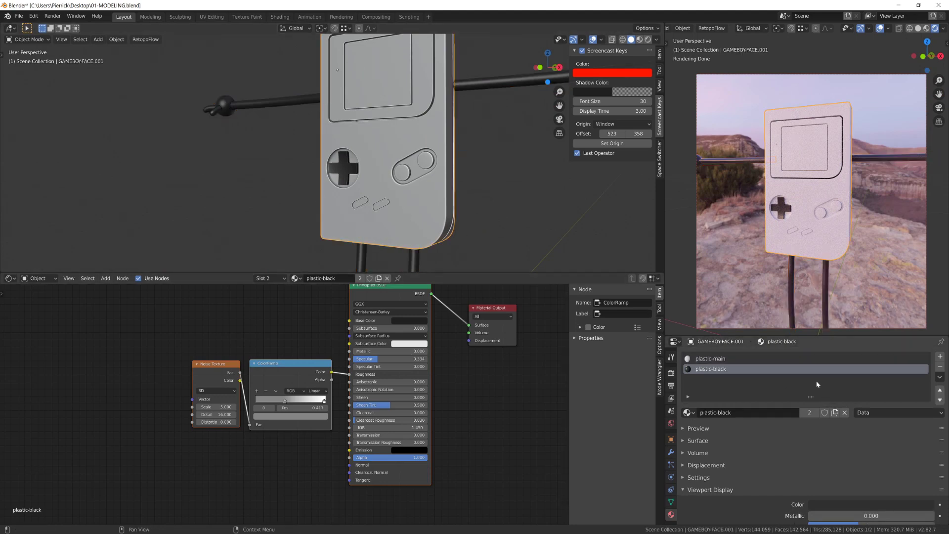
pyautogui.click(939, 356)
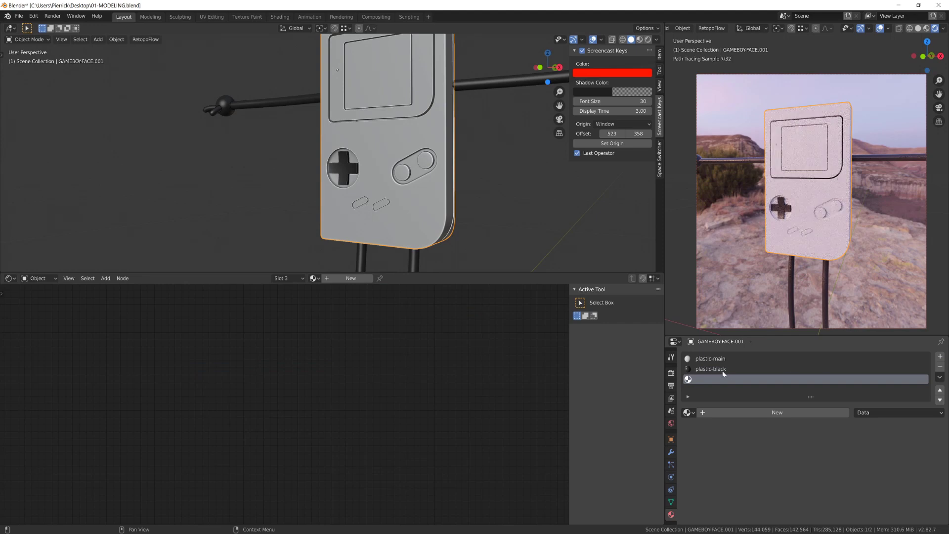
pyautogui.click(737, 413)
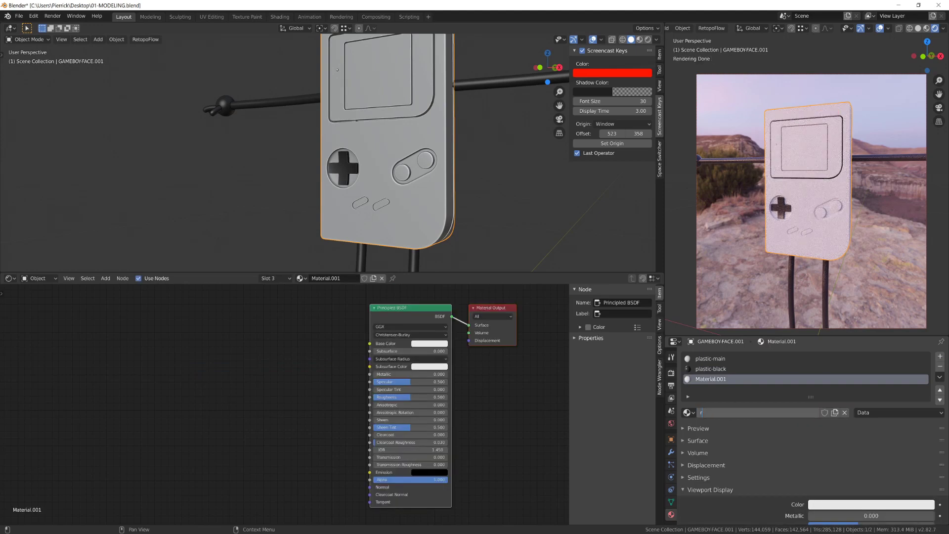
pyautogui.write('rubber-black')
pyautogui.press('Return')
pyautogui.scroll(2, 416, 235)
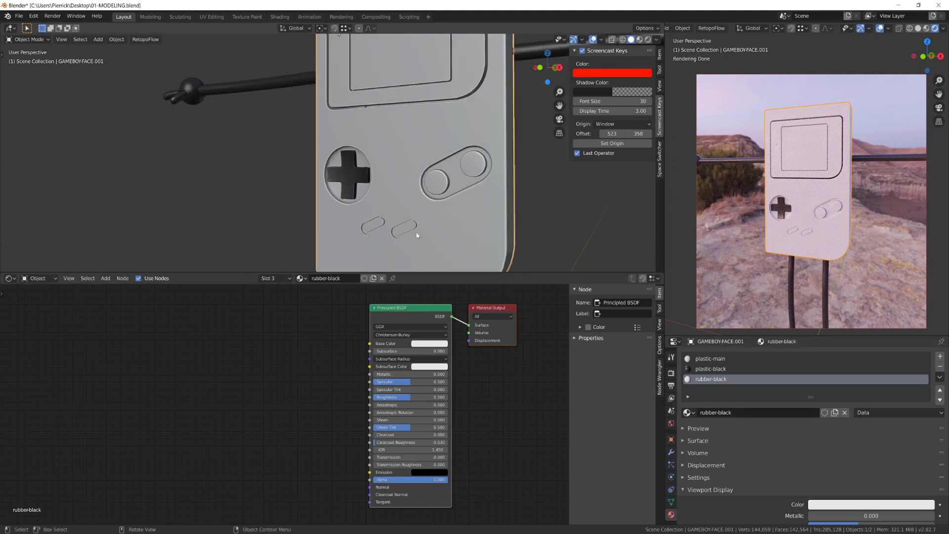
pyautogui.scroll(-3, 842, 459)
pyautogui.click(842, 454)
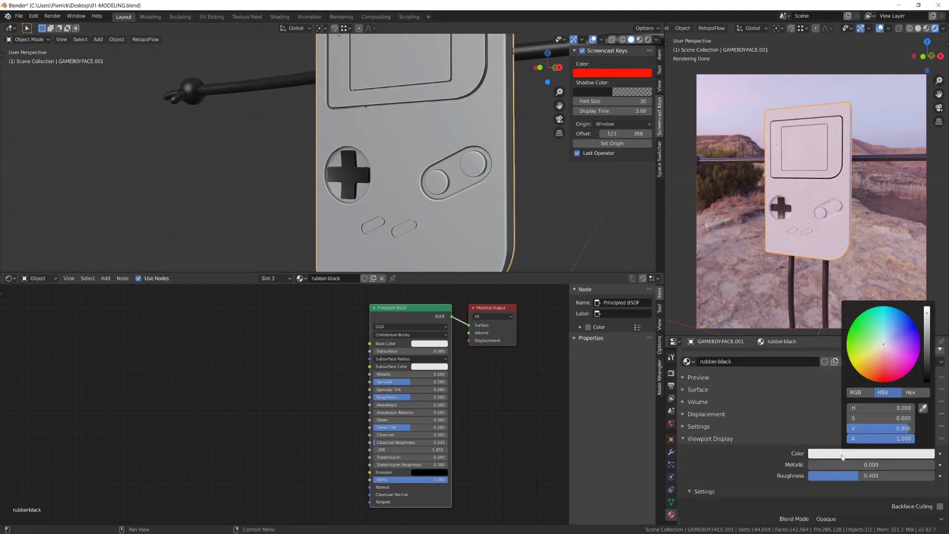
pyautogui.moveTo(922, 367); pyautogui.dragTo(924, 377)
pyautogui.scroll(2, 197, 204)
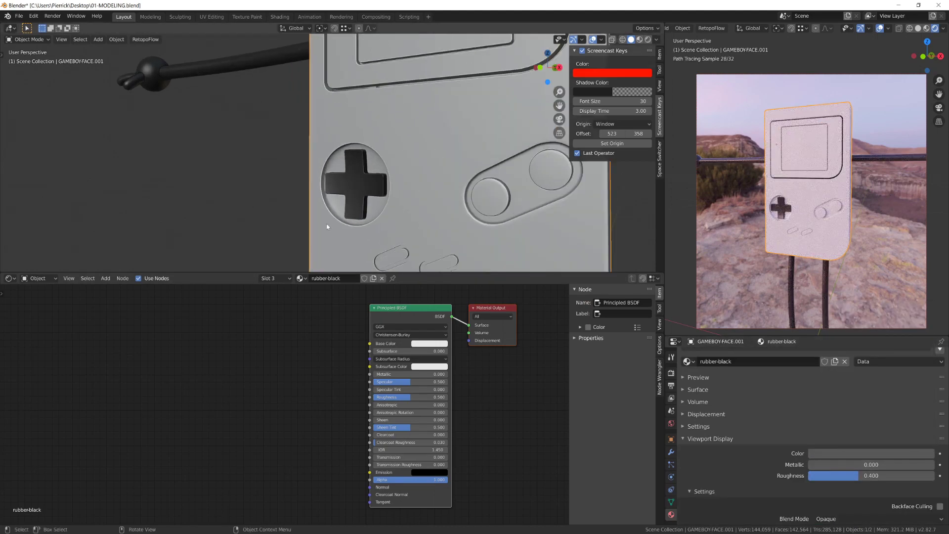
# Assign rubber-black to the start and select buttons in edit mode.
pyautogui.press('Tab')
pyautogui.keyDown('shift'); pyautogui.moveTo(383, 226); pyautogui.dragTo(321, 130, button='middle'); pyautogui.keyUp('shift')
pyautogui.hotkey('alt', 'a')
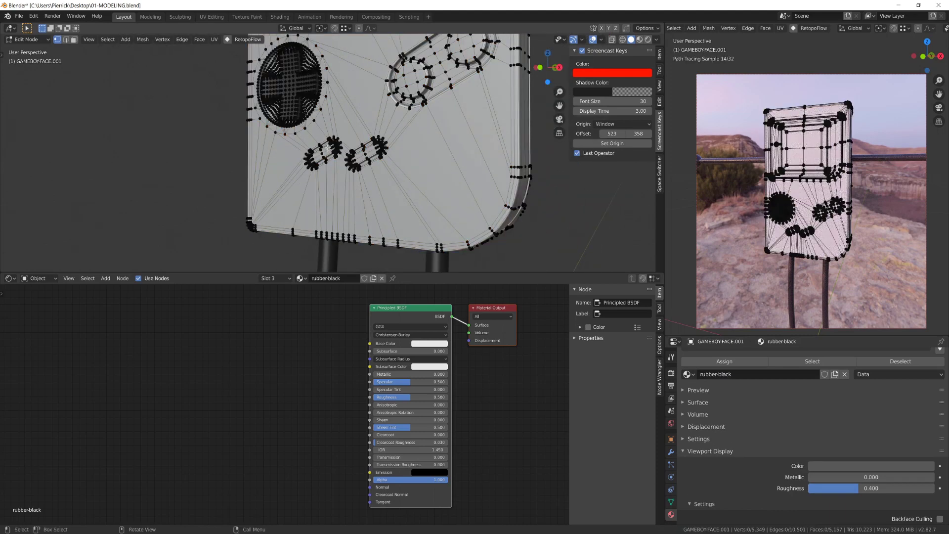
pyautogui.press('l')
pyautogui.press('l')
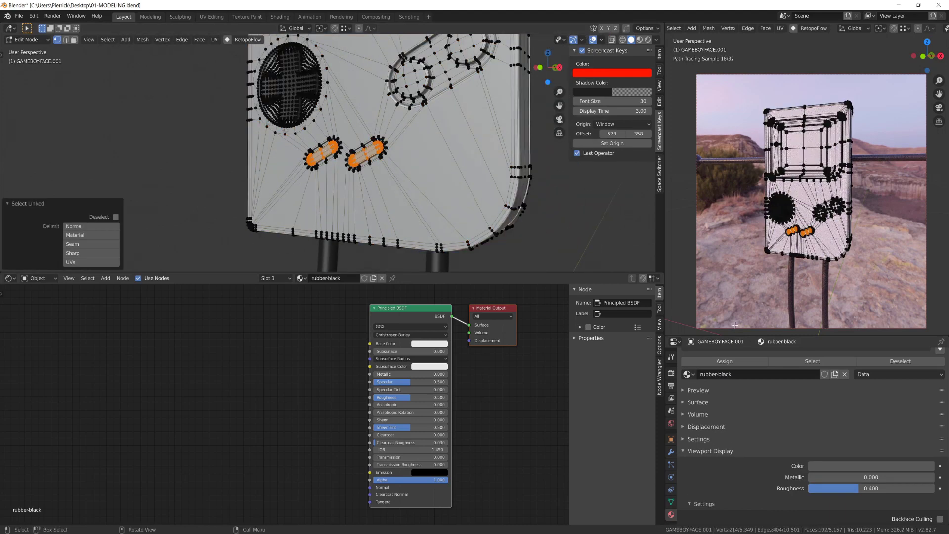
pyautogui.scroll(3, 746, 377)
pyautogui.click(723, 412)
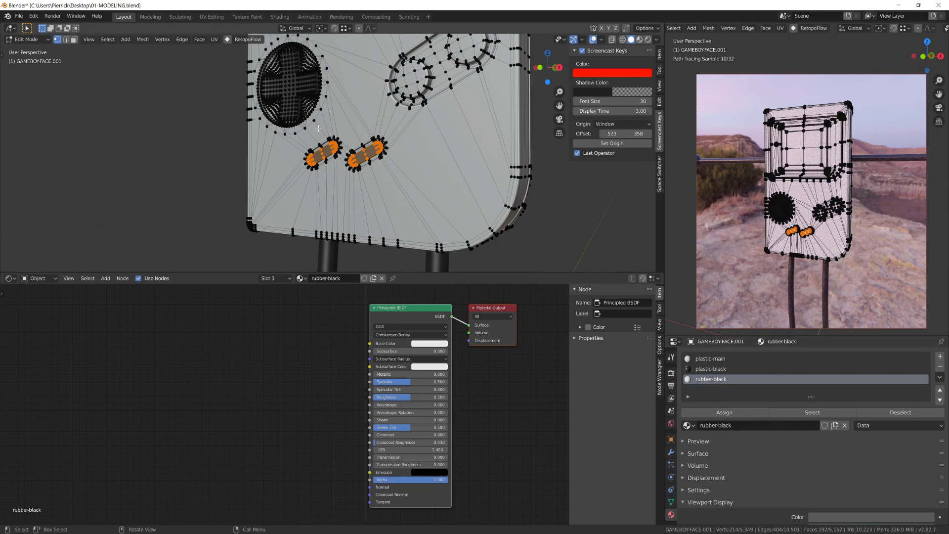
pyautogui.press('Tab')
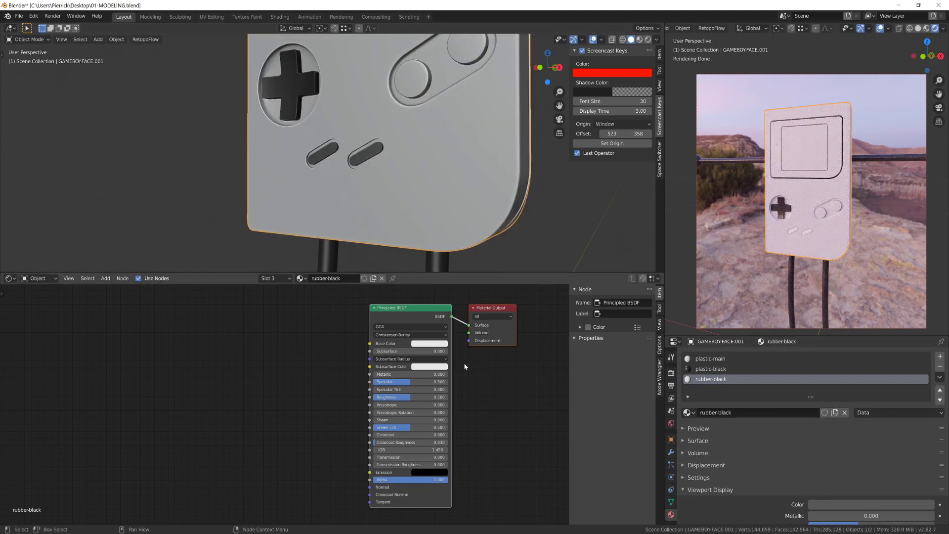
pyautogui.click(433, 344)
# Darken the rubber-black base colour and give plastic-rubis a crimson viewport colour.
pyautogui.moveTo(466, 294); pyautogui.dragTo(469, 280)
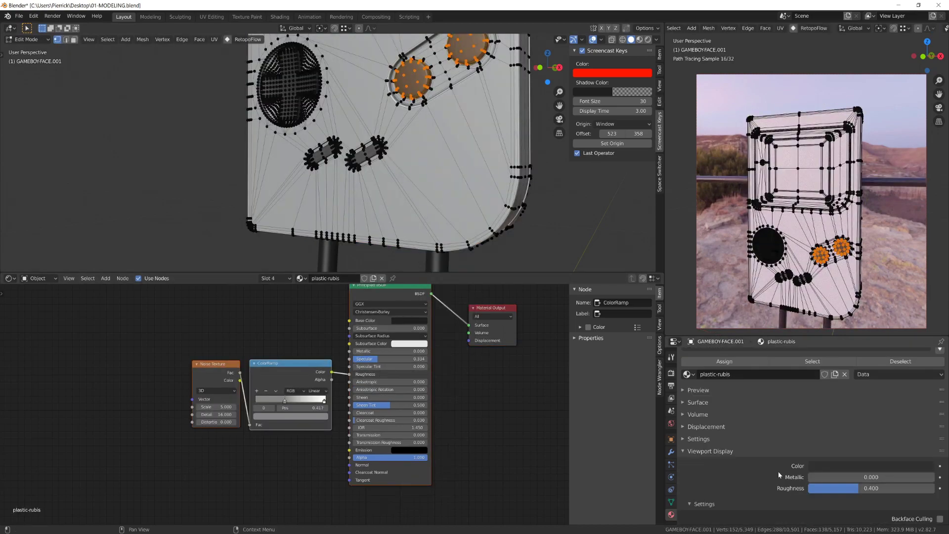
pyautogui.scroll(-2, 778, 471)
pyautogui.click(820, 437)
pyautogui.moveTo(888, 354); pyautogui.dragTo(896, 353)
pyautogui.scroll(5, 896, 353)
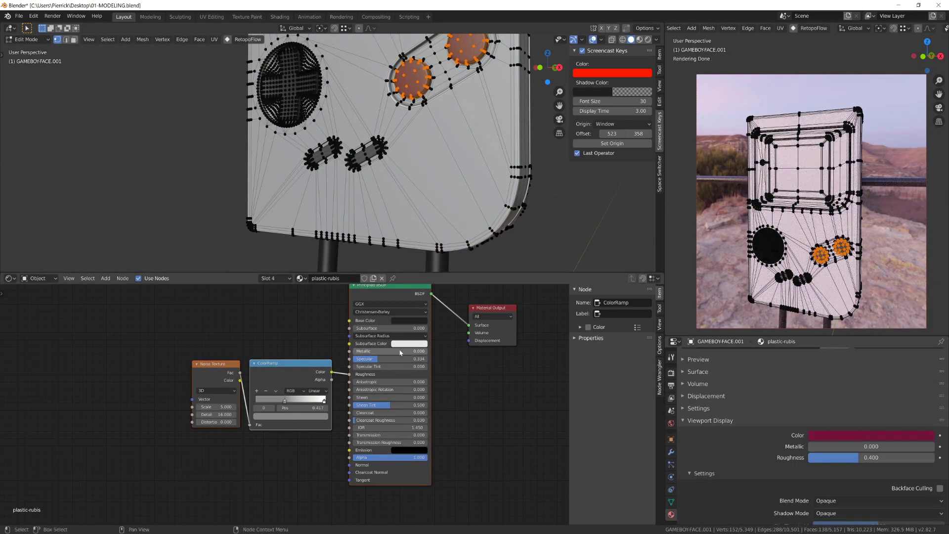
# Paste the crimson colour into the plastic-rubis base colour and compare against the reference image.
pyautogui.hotkey('ctrl', 'v')
pyautogui.press('Tab')
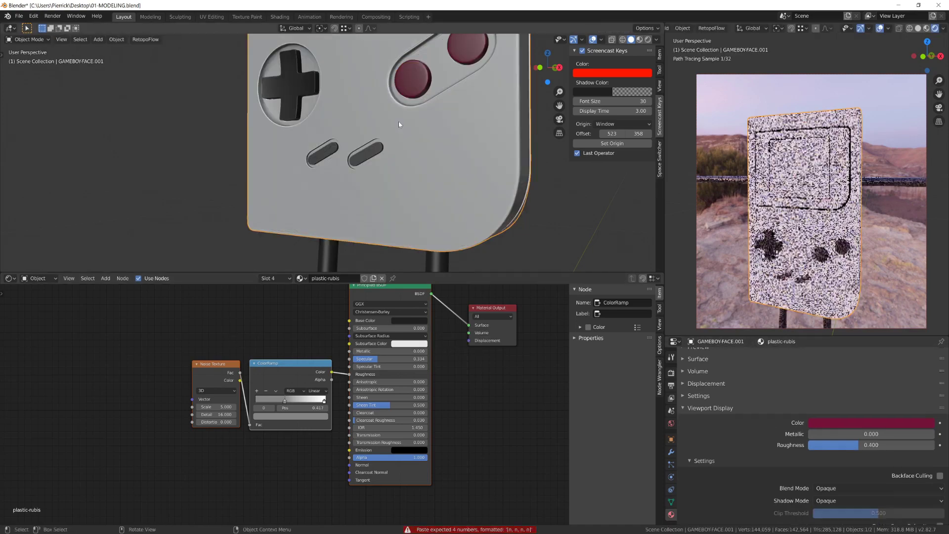
pyautogui.scroll(-1, 835, 420)
pyautogui.hotkey('ctrl', 'v')
pyautogui.click(410, 320)
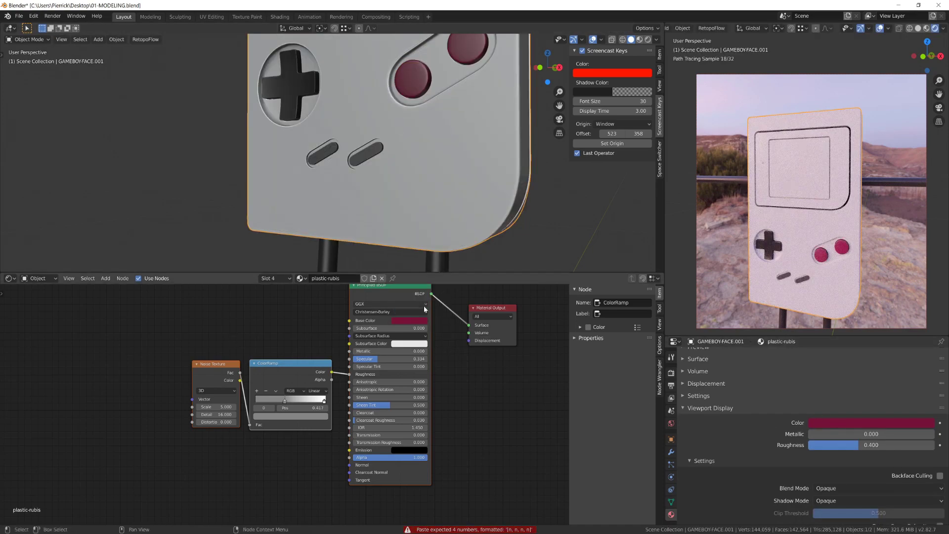
pyautogui.click(410, 321)
pyautogui.hotkey('ctrl', 'v')
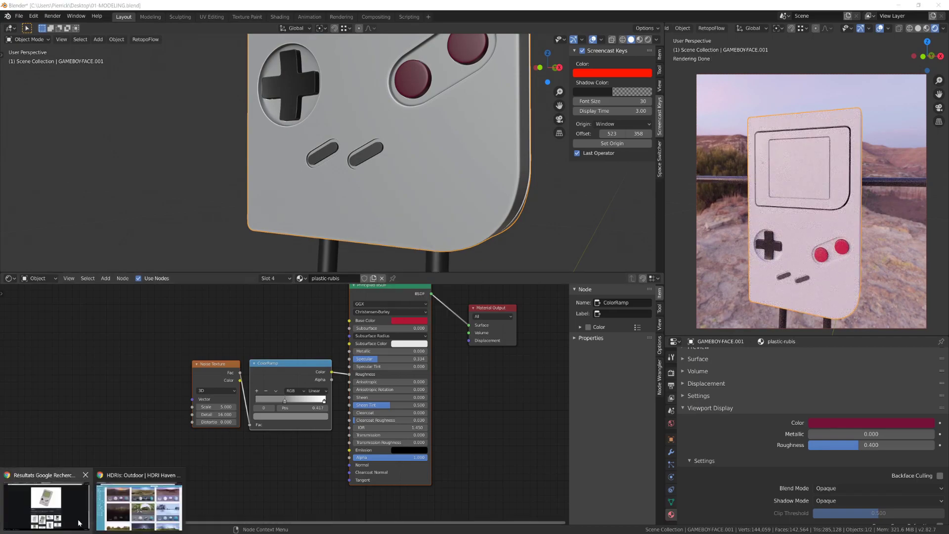
pyautogui.click(79, 522)
pyautogui.click(73, 530)
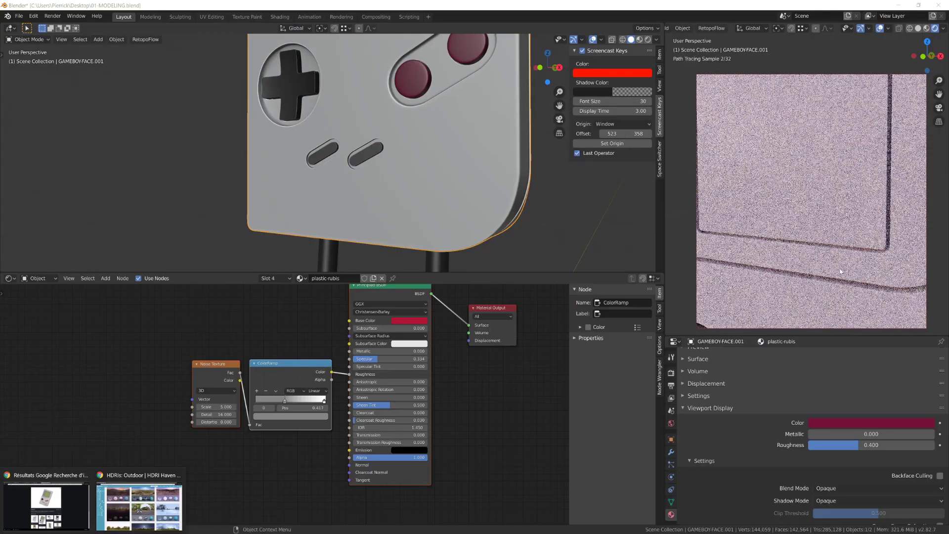
pyautogui.scroll(6, 843, 261)
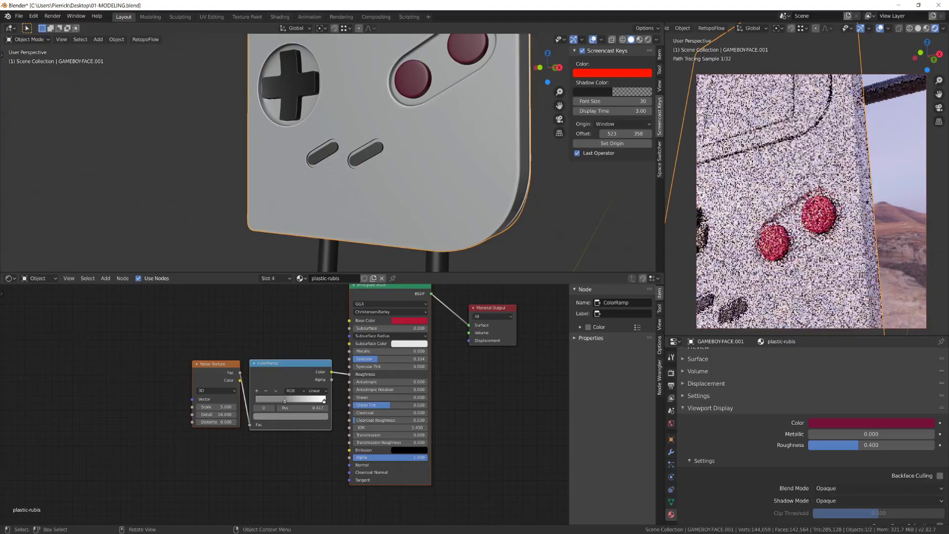
# Shift the plastic-rubis base colour toward a darker pinkish red.
pyautogui.click(406, 321)
pyautogui.moveTo(418, 249); pyautogui.dragTo(425, 265)
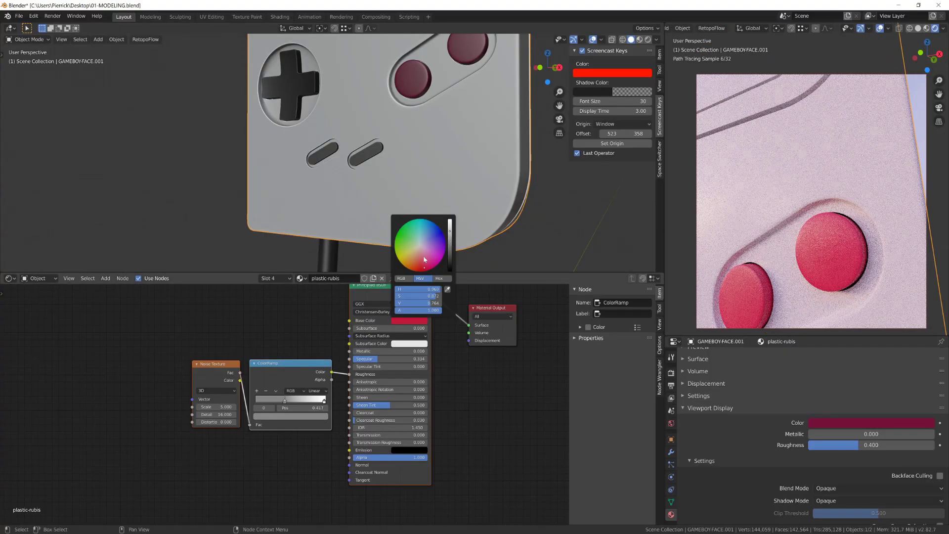
pyautogui.moveTo(451, 237); pyautogui.dragTo(451, 247)
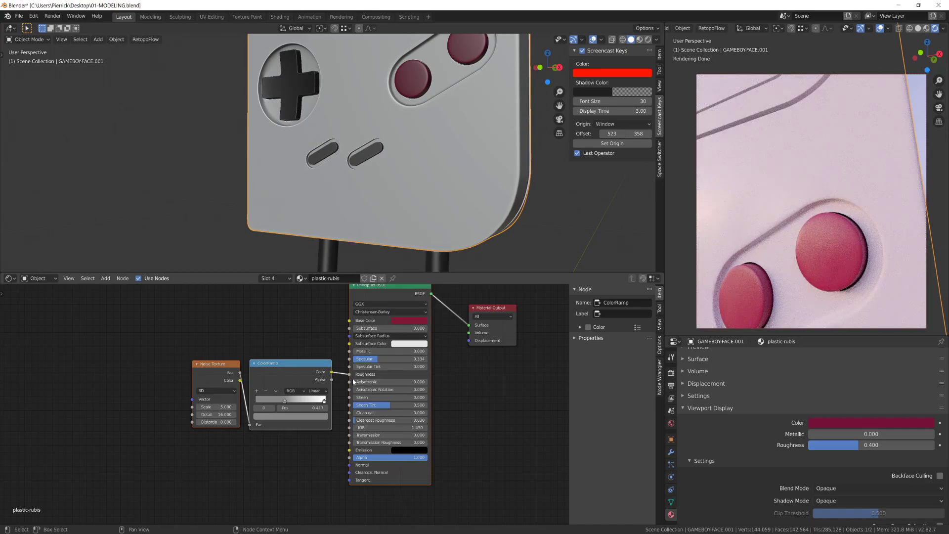
# Reconnect the ColorRamp to Roughness and set its dark stop value to 0.02.
pyautogui.moveTo(350, 374); pyautogui.dragTo(423, 377)
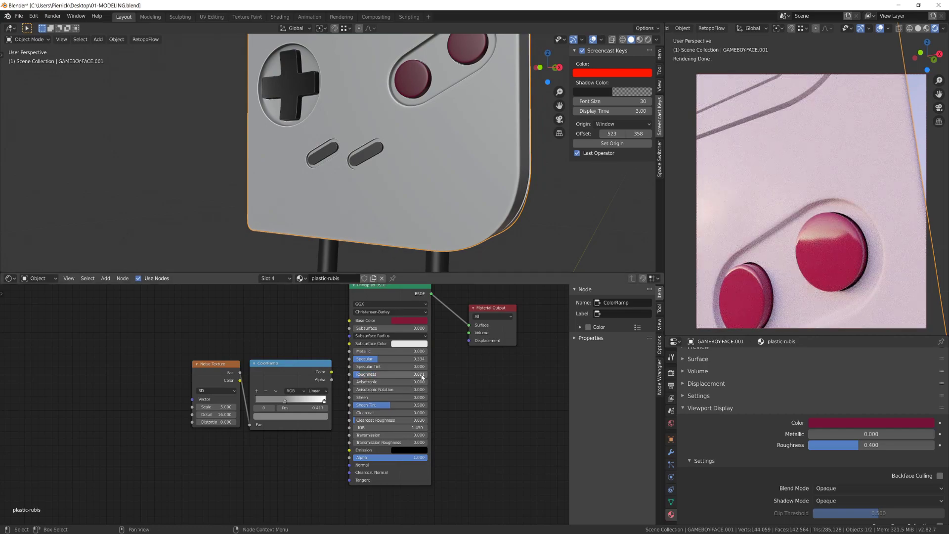
pyautogui.moveTo(331, 372); pyautogui.dragTo(350, 374)
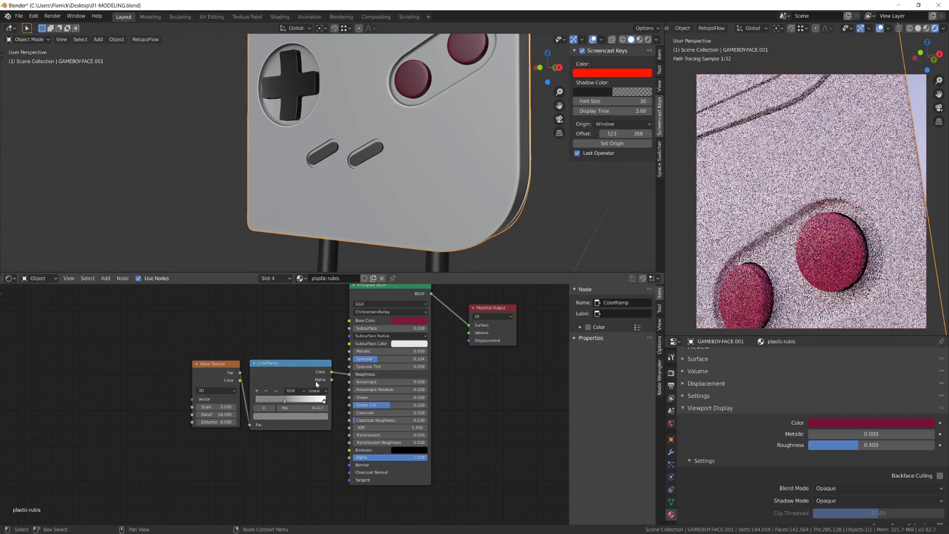
pyautogui.click(284, 416)
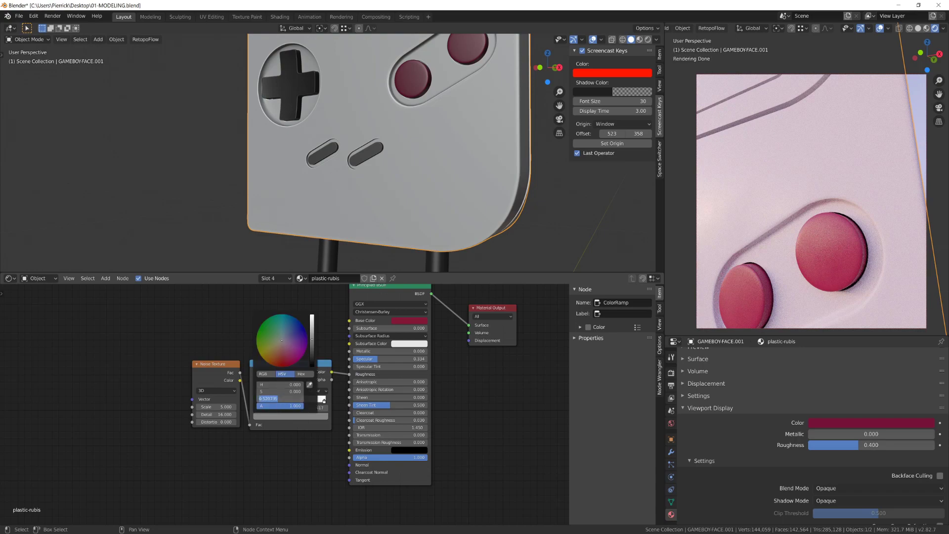
pyautogui.write('0.02')
pyautogui.press('Return')
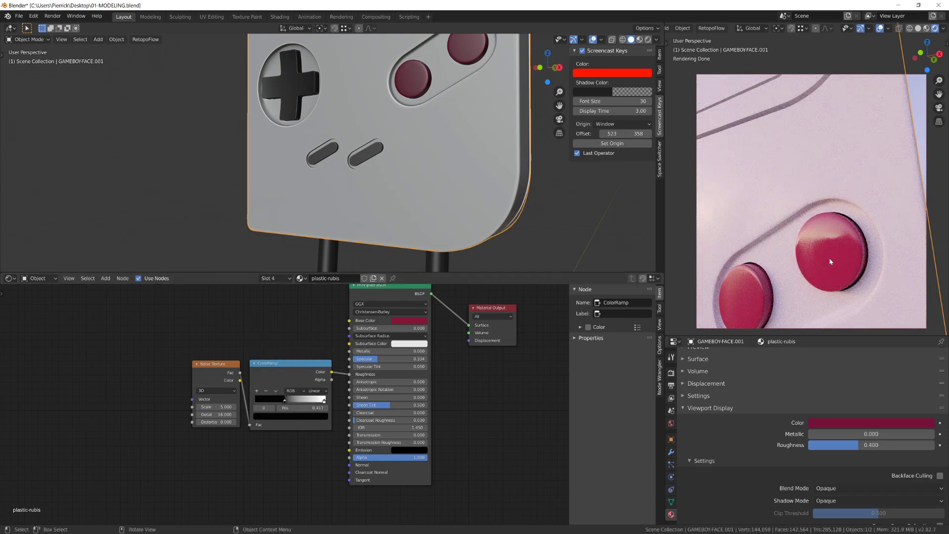
pyautogui.moveTo(830, 261); pyautogui.dragTo(790, 267, button='middle')
pyautogui.click(392, 295)
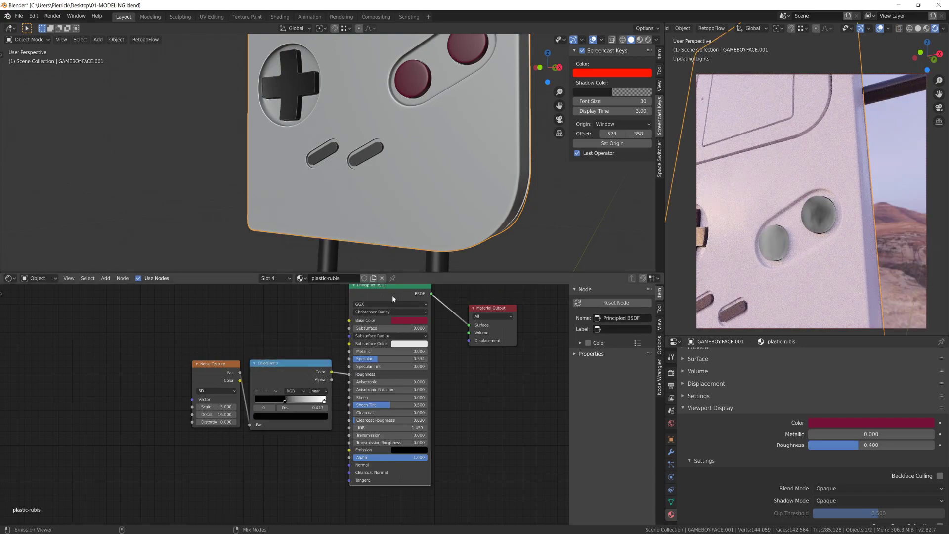
pyautogui.scroll(-6, 811, 251)
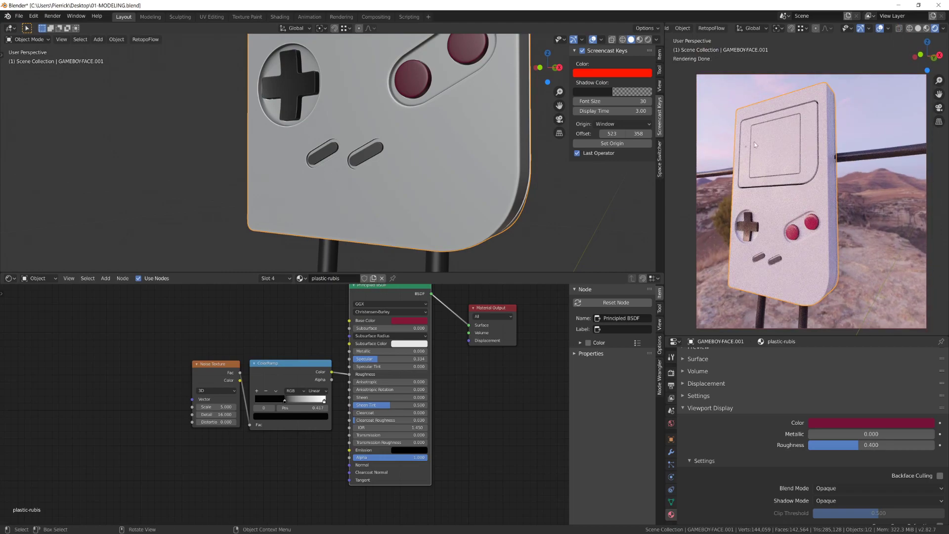
pyautogui.scroll(5, 810, 420)
pyautogui.scroll(-3, 345, 385)
pyautogui.scroll(2, 862, 393)
pyautogui.moveTo(214, 312); pyautogui.dragTo(324, 419)
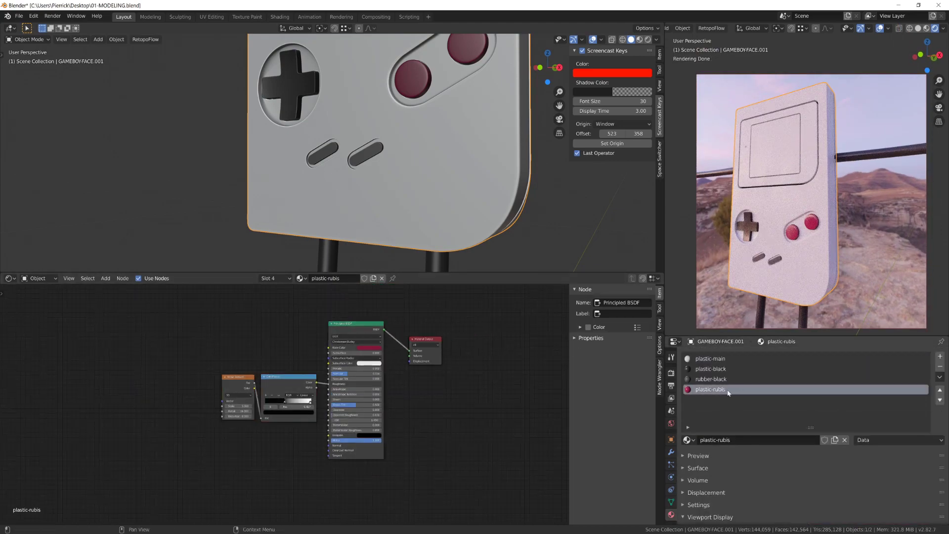
# Add a material slot holding a copy of plastic-rubis renamed plastic-front-cover.
pyautogui.click(939, 354)
pyautogui.click(688, 439)
pyautogui.click(726, 376)
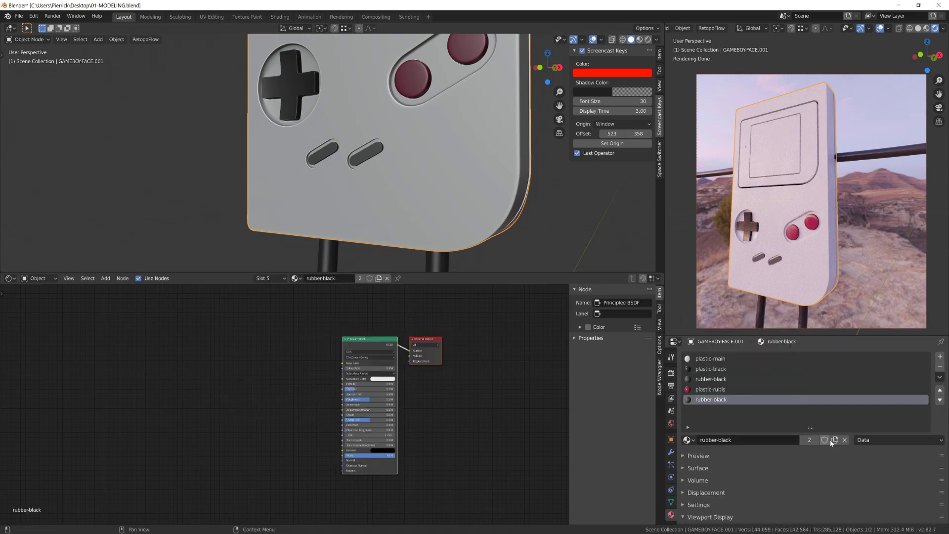
pyautogui.click(687, 439)
pyautogui.click(709, 366)
pyautogui.click(835, 439)
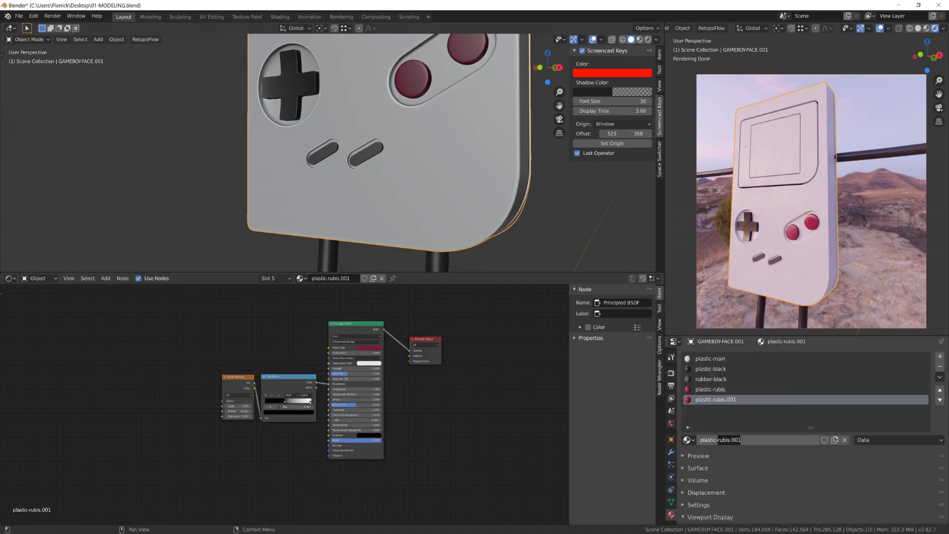
pyautogui.write('plastic-front-cover')
pyautogui.press('Return')
# Select the screen frame's connected faces and give plastic-front-cover a dark grey viewport colour.
pyautogui.press('KP_Decimal')
pyautogui.press('Tab')
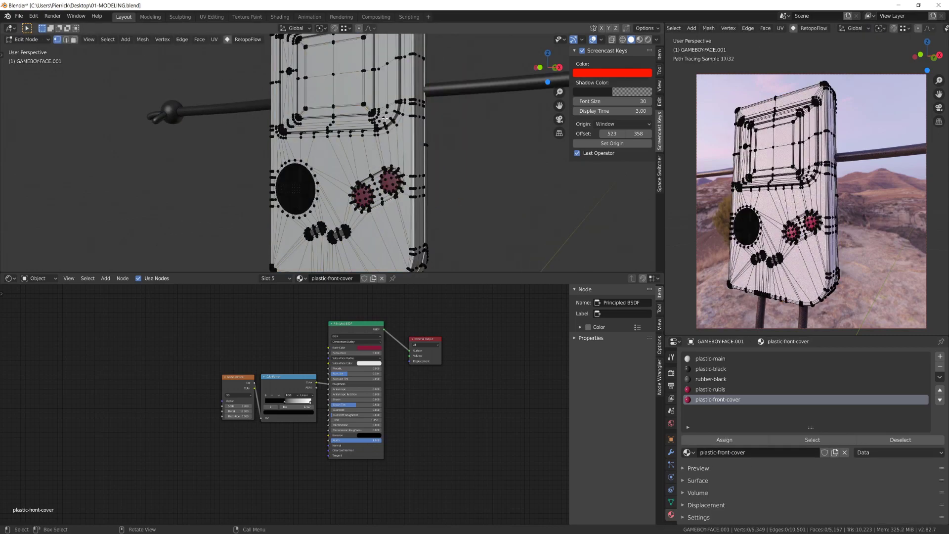
pyautogui.hotkey('ctrl', 'l')
pyautogui.scroll(-2, 835, 460)
pyautogui.click(865, 451)
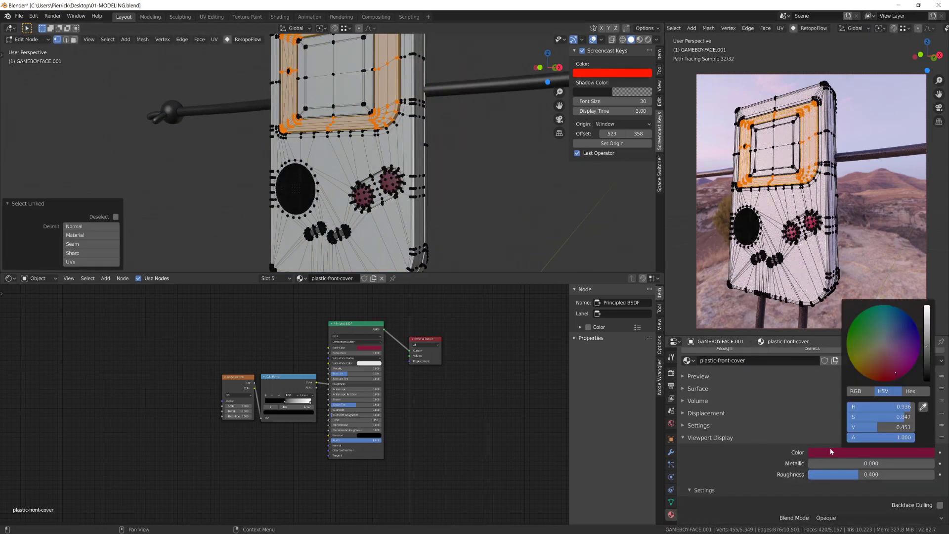
pyautogui.click(866, 451)
pyautogui.moveTo(884, 364); pyautogui.dragTo(883, 343)
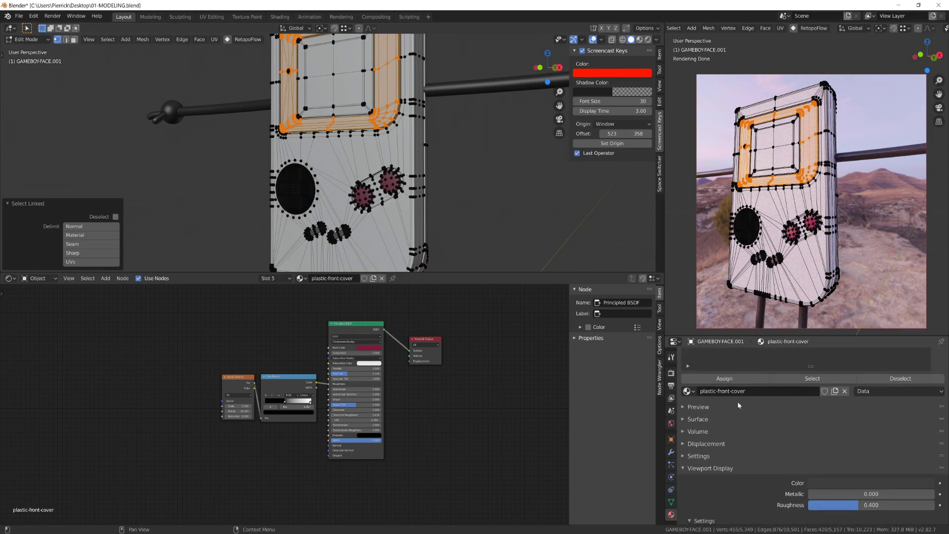
pyautogui.press('Tab')
# Change the plastic-front-cover base colour from crimson to grey.
pyautogui.click(369, 347)
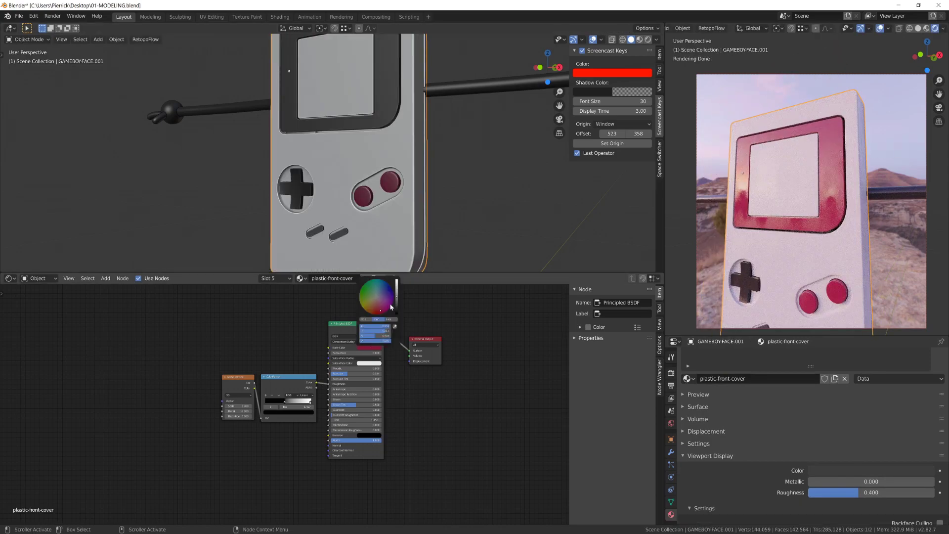
pyautogui.moveTo(396, 284); pyautogui.dragTo(396, 299)
pyautogui.moveTo(840, 276); pyautogui.dragTo(868, 291, button='middle')
pyautogui.scroll(4, 284, 405)
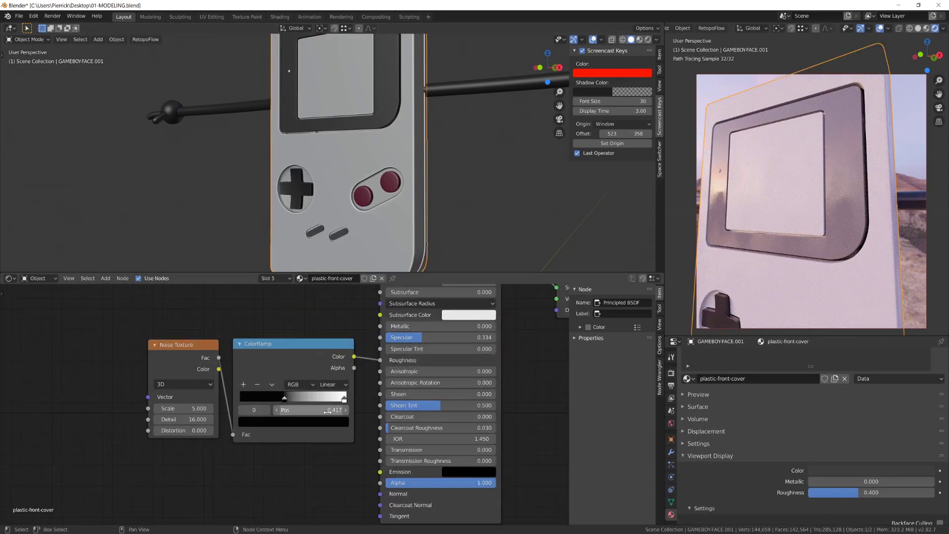
pyautogui.click(283, 422)
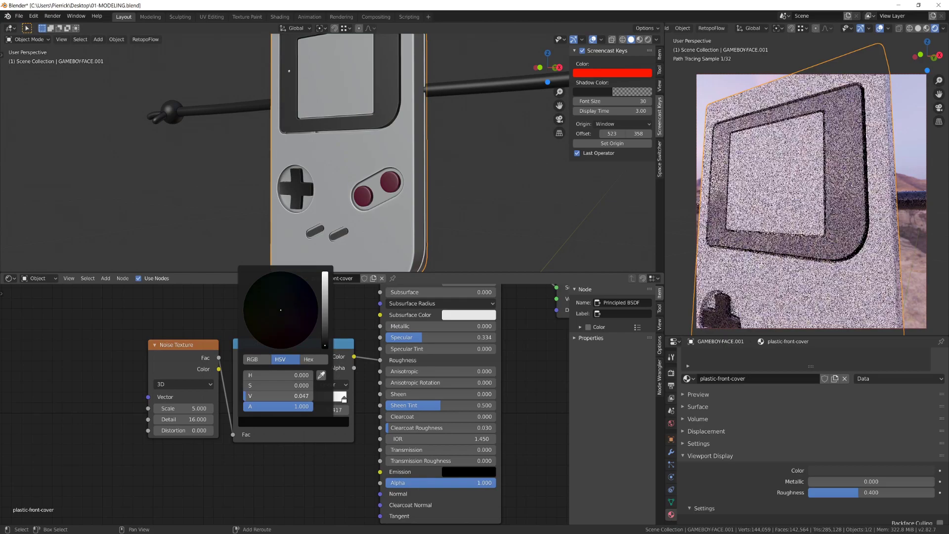
# Set the noise Distortion to 0.1 and lighten the frame's grey base colour slightly.
pyautogui.moveTo(811, 248); pyautogui.dragTo(766, 223, button='middle')
pyautogui.scroll(1, 241, 484)
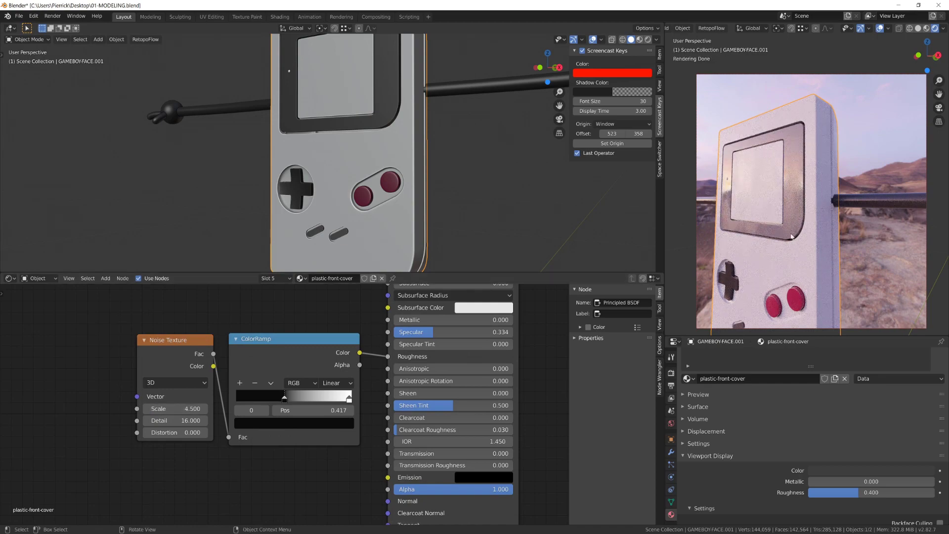
pyautogui.moveTo(179, 433); pyautogui.dragTo(213, 432)
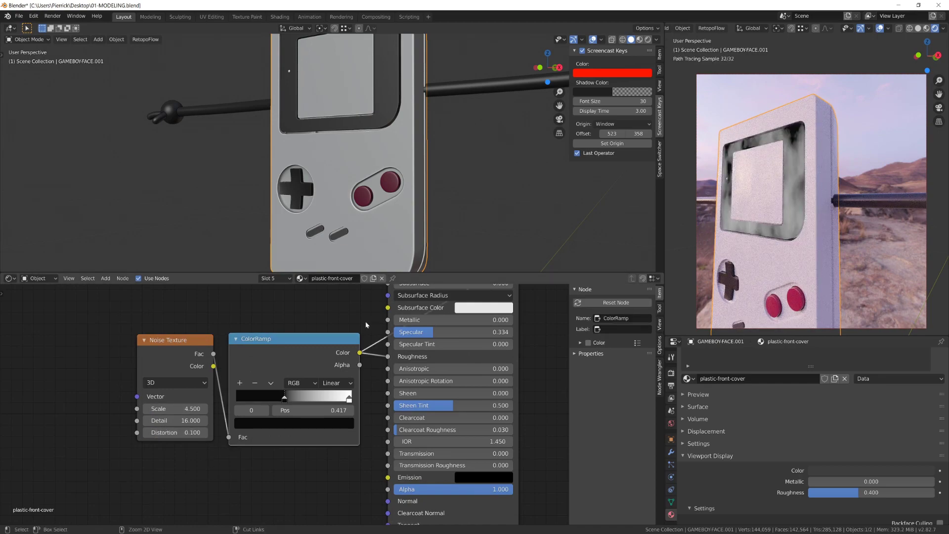
pyautogui.scroll(-2, 365, 325)
pyautogui.moveTo(830, 237); pyautogui.dragTo(777, 239, button='middle')
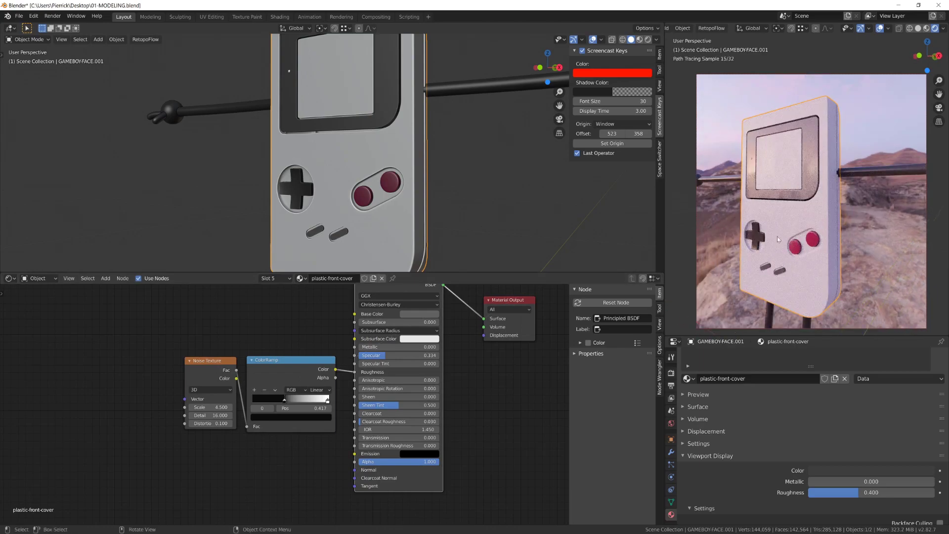
pyautogui.scroll(1, 286, 403)
pyautogui.moveTo(319, 357); pyautogui.dragTo(317, 317)
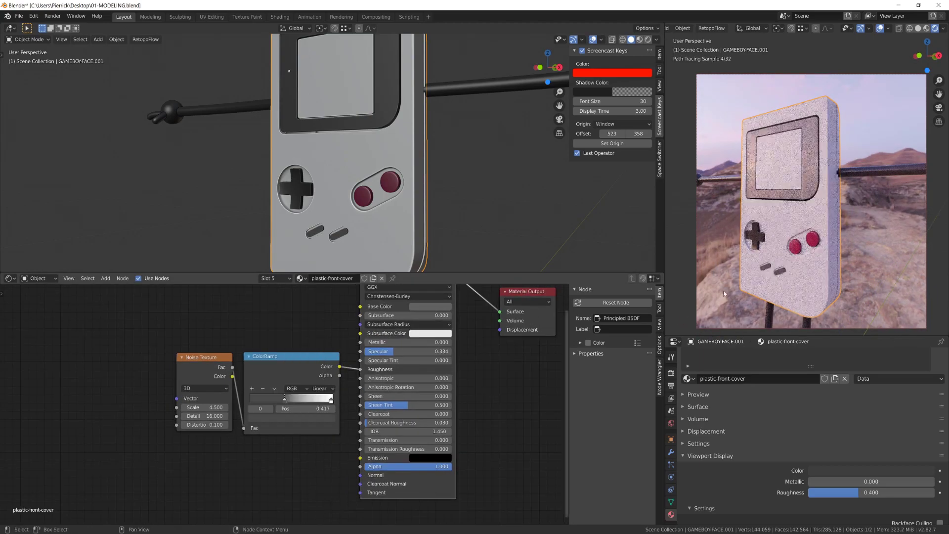
pyautogui.scroll(4, 792, 243)
pyautogui.scroll(-2, 552, 371)
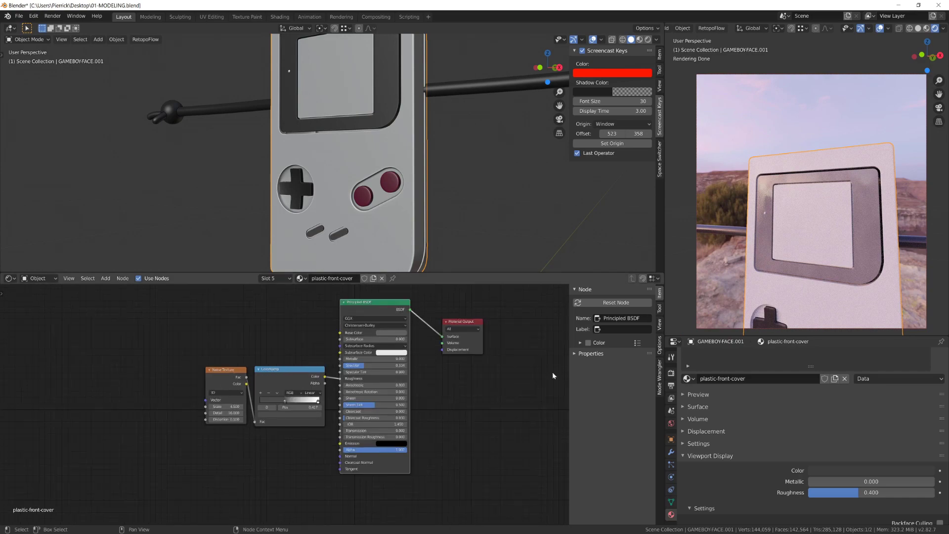
pyautogui.keyDown('shift'); pyautogui.moveTo(830, 278); pyautogui.dragTo(818, 235, button='middle'); pyautogui.keyUp('shift')
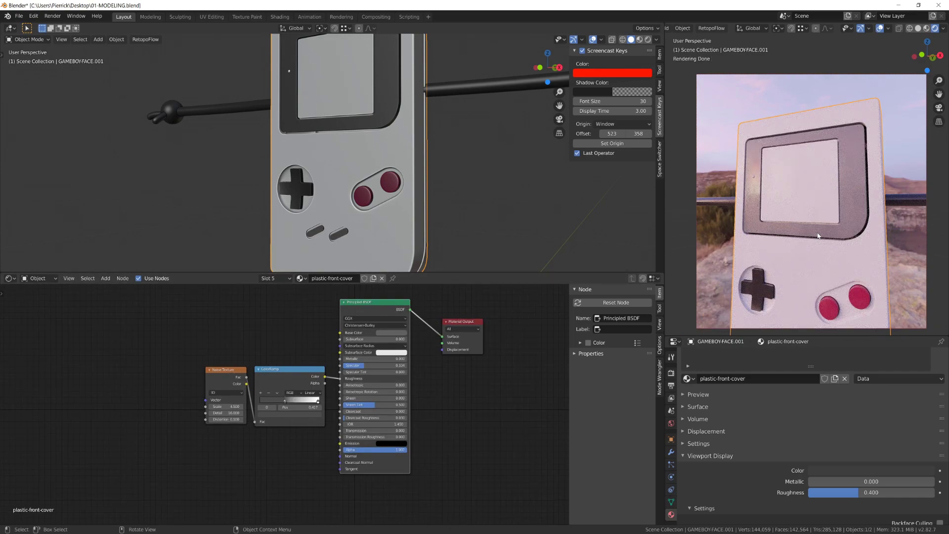
pyautogui.scroll(-3, 781, 231)
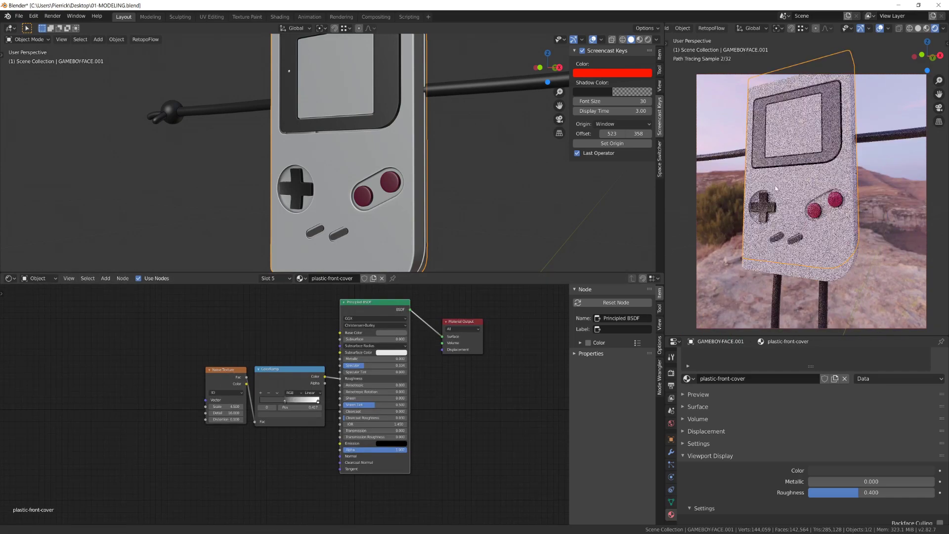